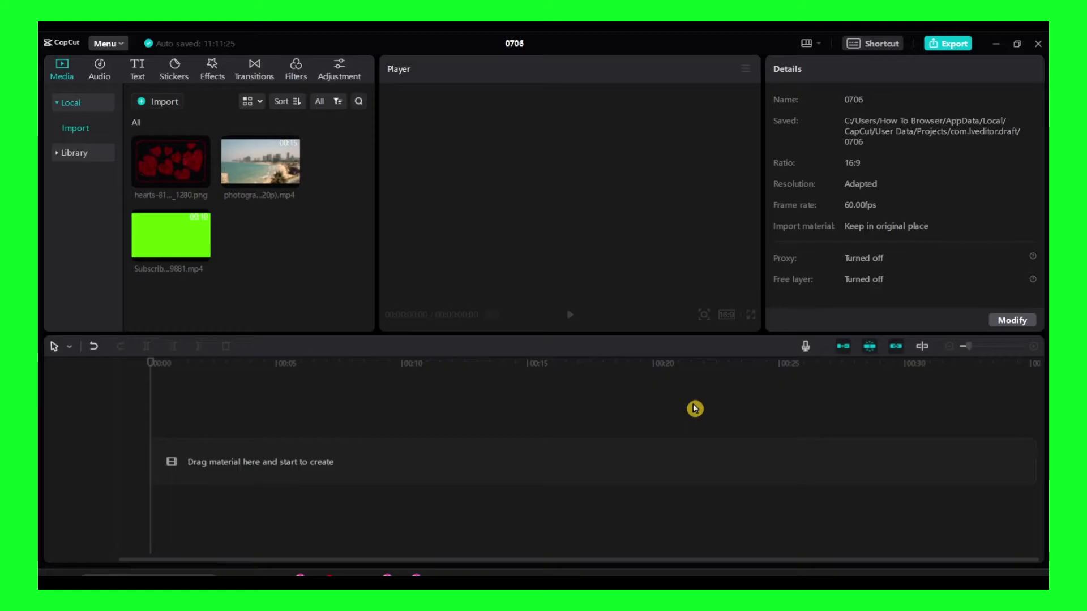
click(816, 573)
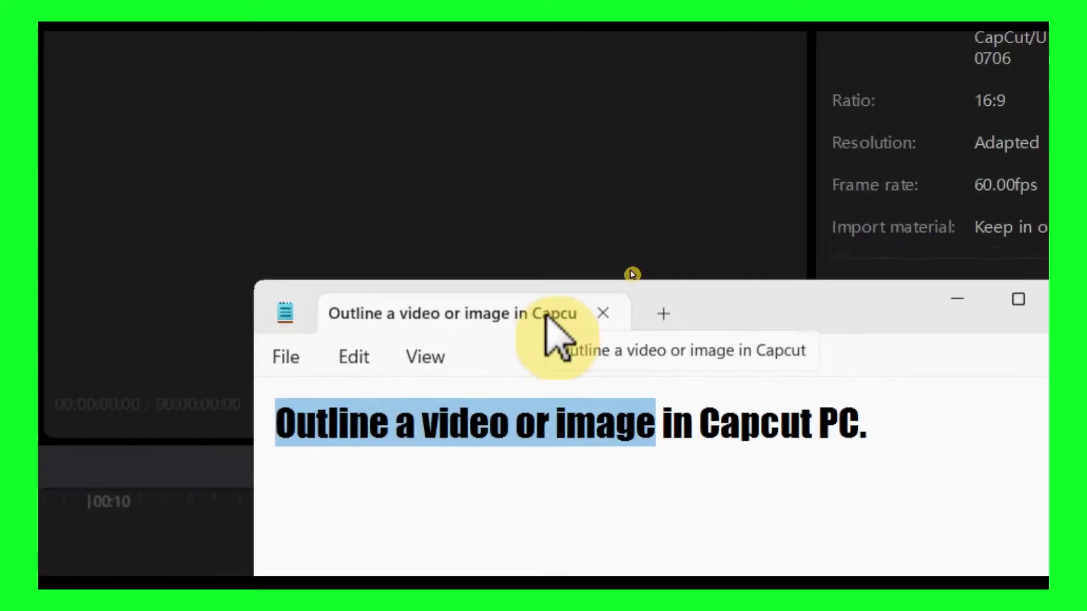
key(alt)
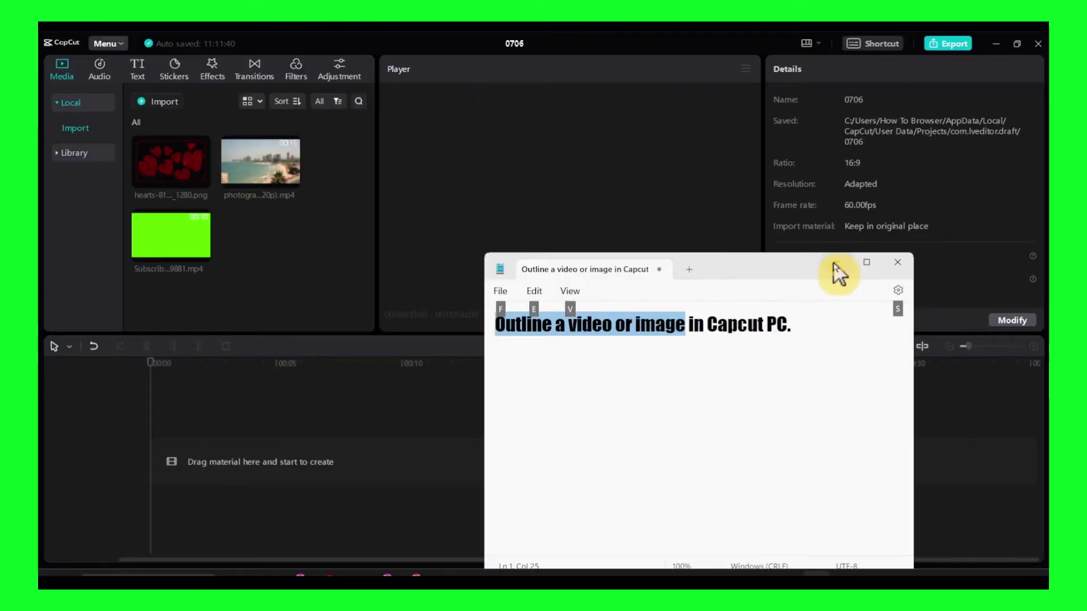
click(999, 197)
Place the photographer_-_91 (720p).mp4 clip at the start of the timeline and set the playhead to 00:00:06:36
drag(249, 184, 221, 396)
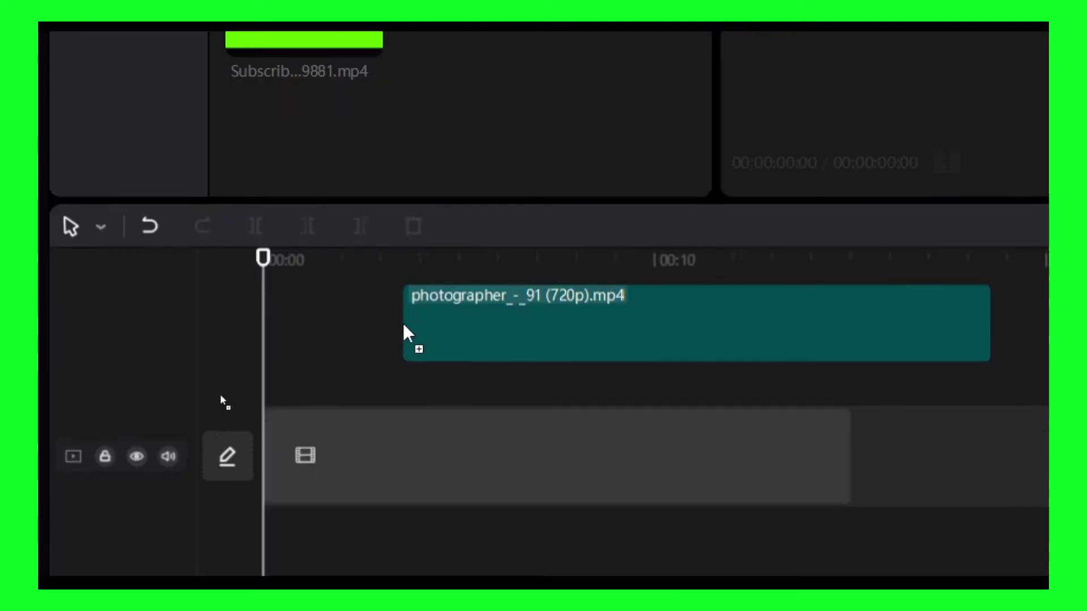
drag(403, 325, 296, 468)
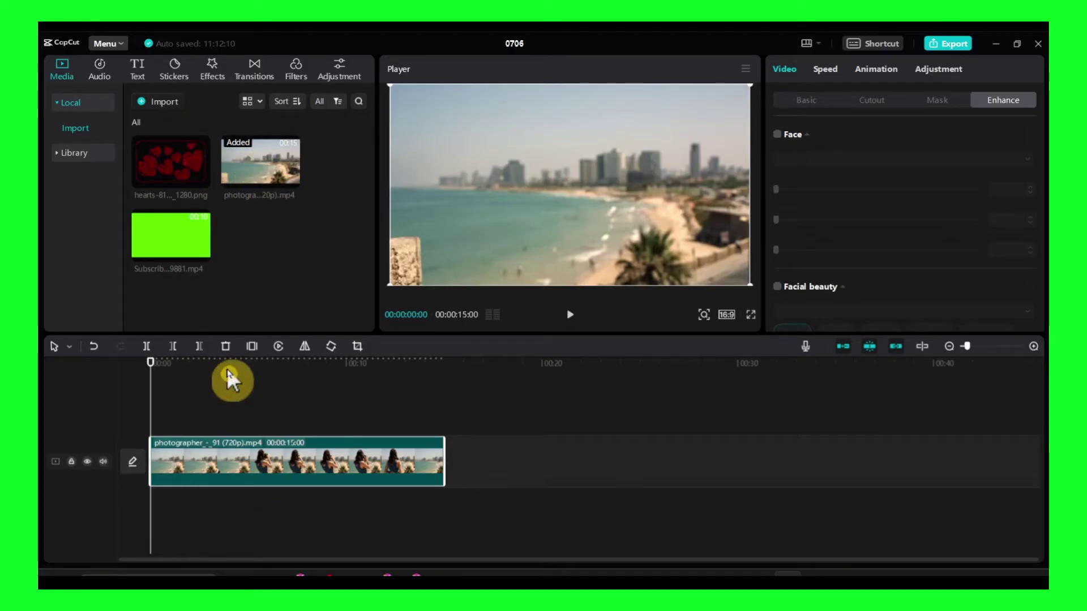
drag(227, 371, 283, 365)
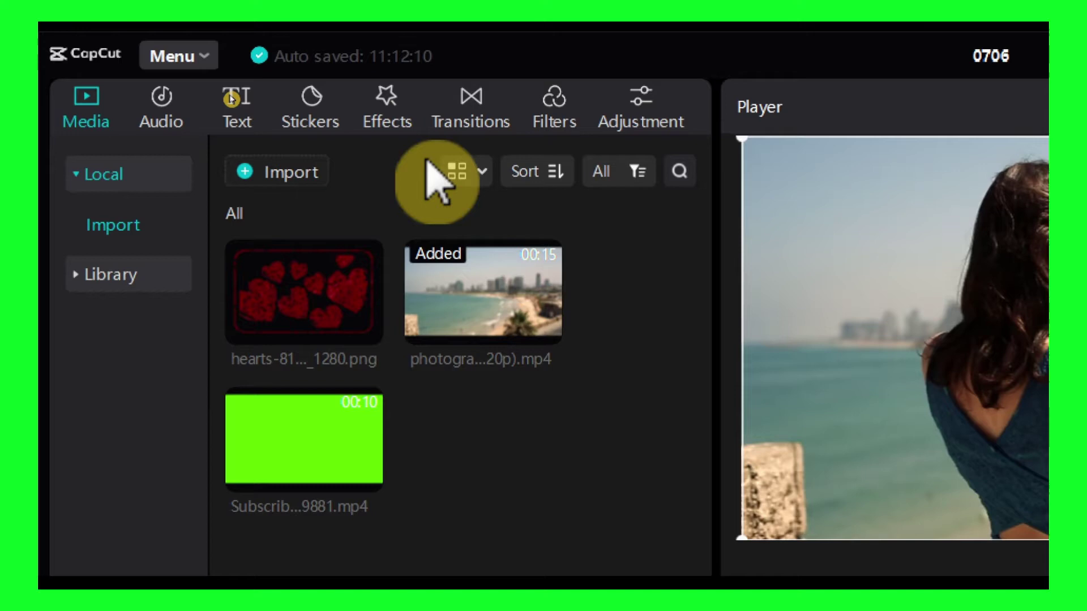
Open the Stroke category of the body effects
click(215, 70)
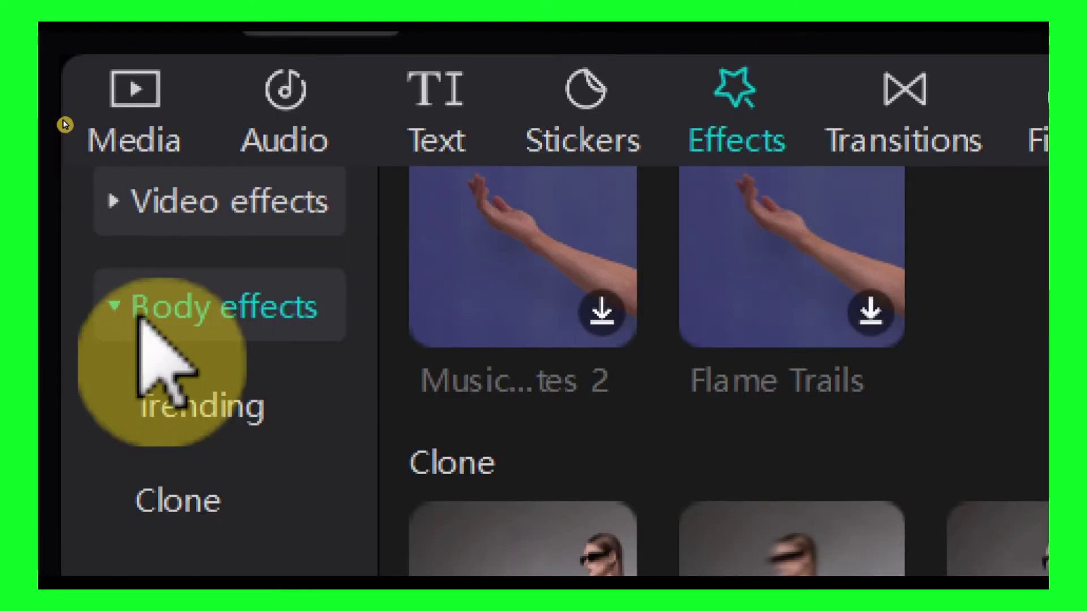
click(85, 129)
click(111, 318)
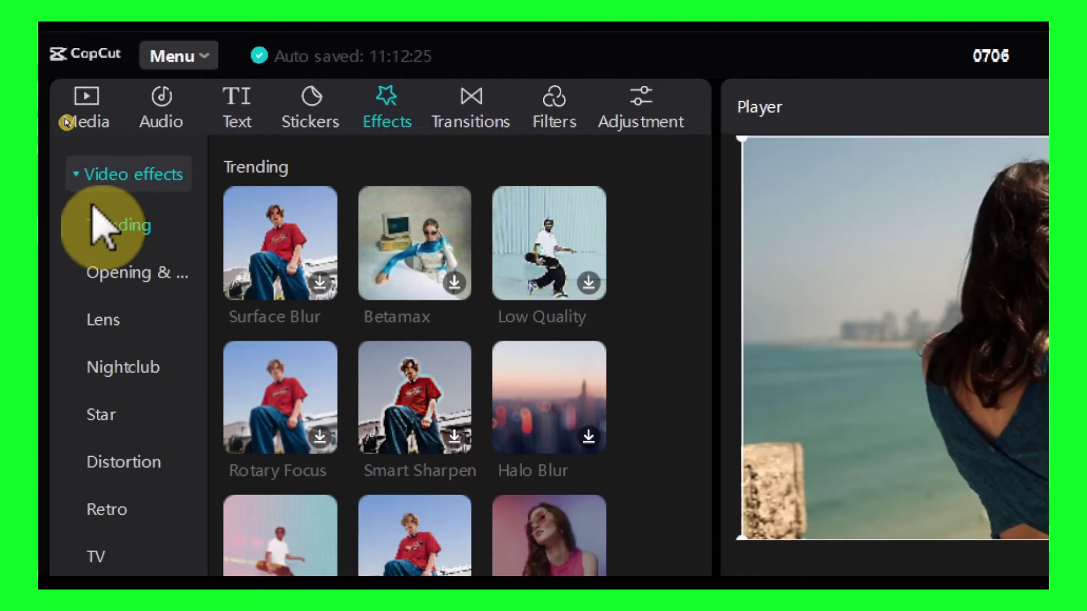
click(214, 325)
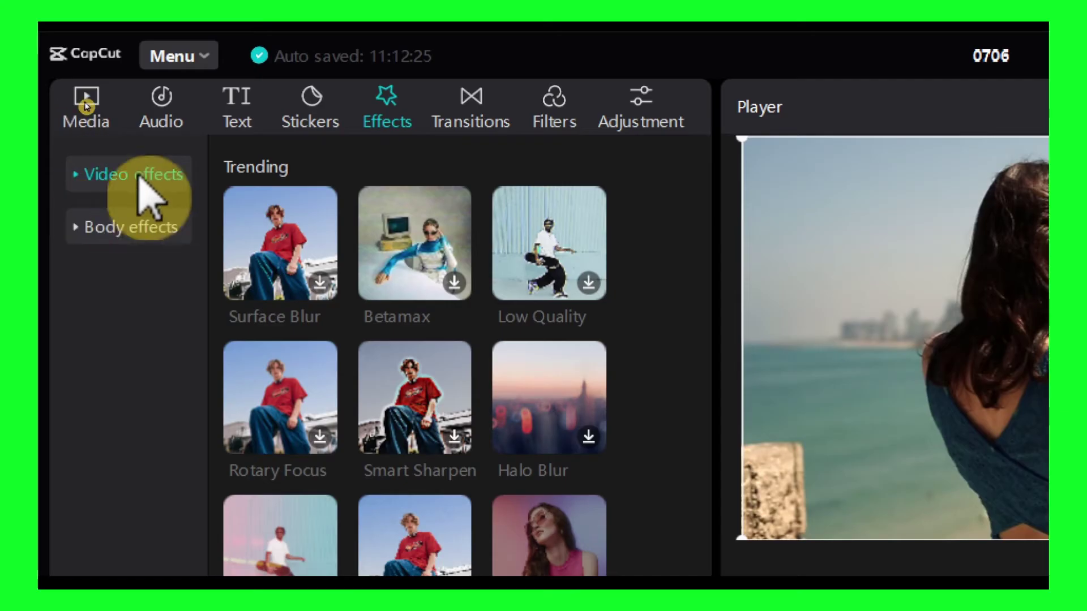
click(76, 233)
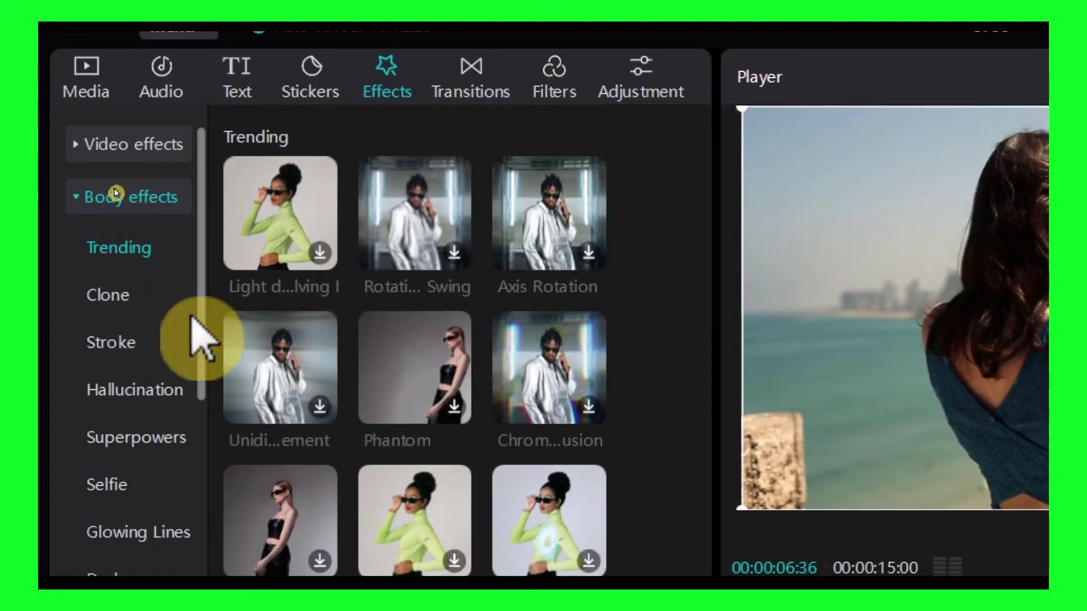
scroll(136, 328, down, 5)
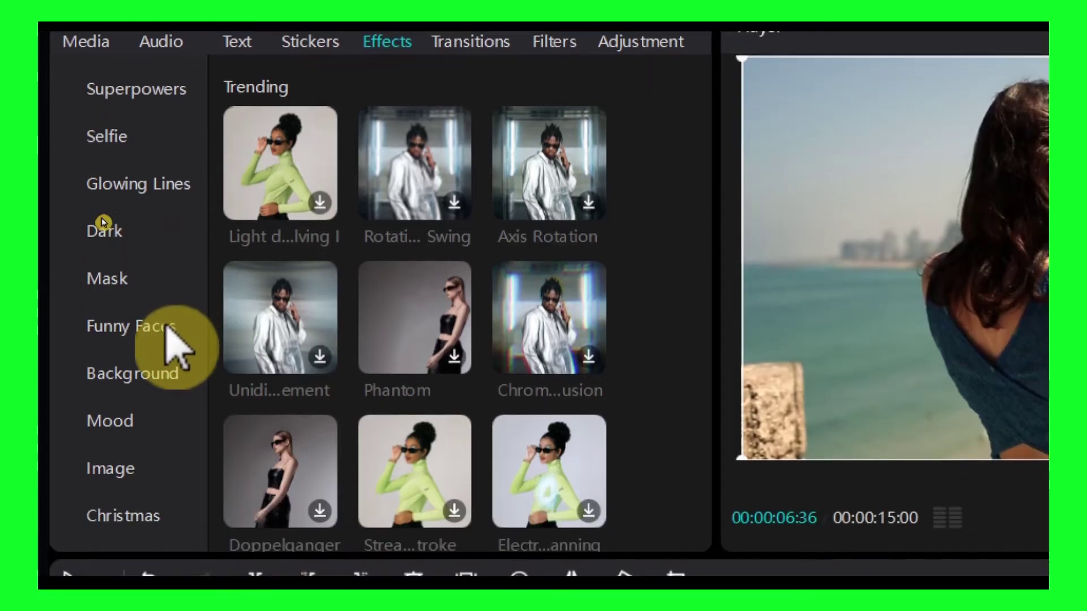
scroll(142, 339, up, 3)
scroll(151, 334, up, 3)
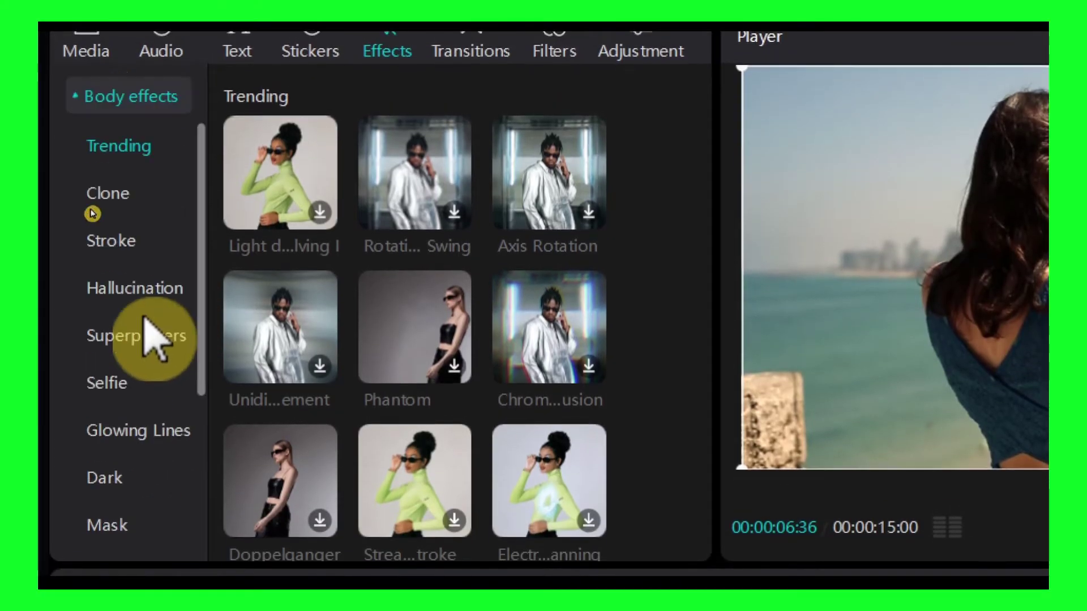
click(115, 196)
click(136, 241)
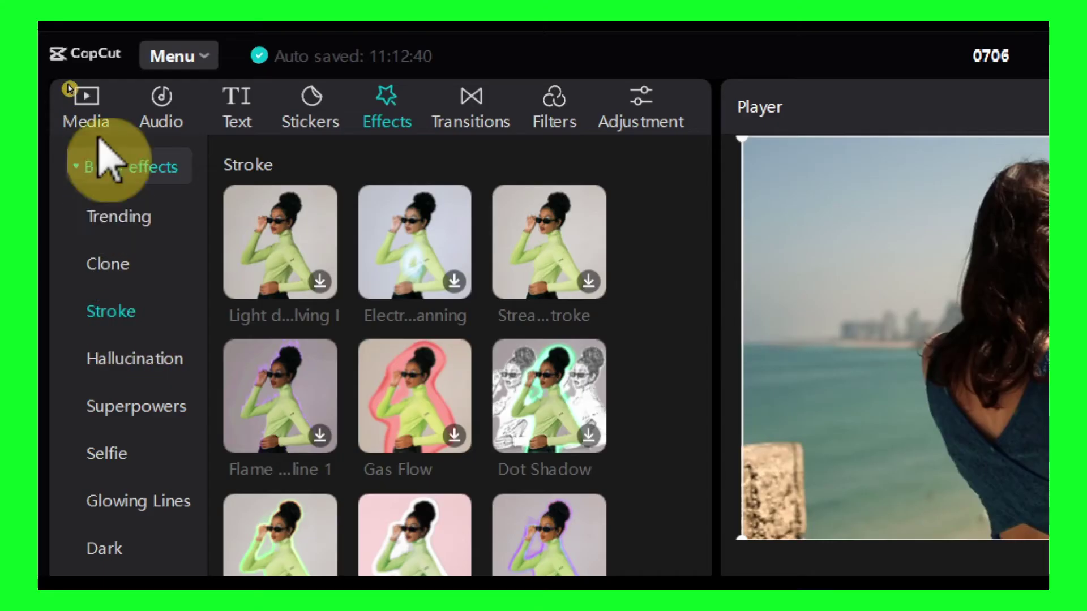
scroll(84, 182, up, 2)
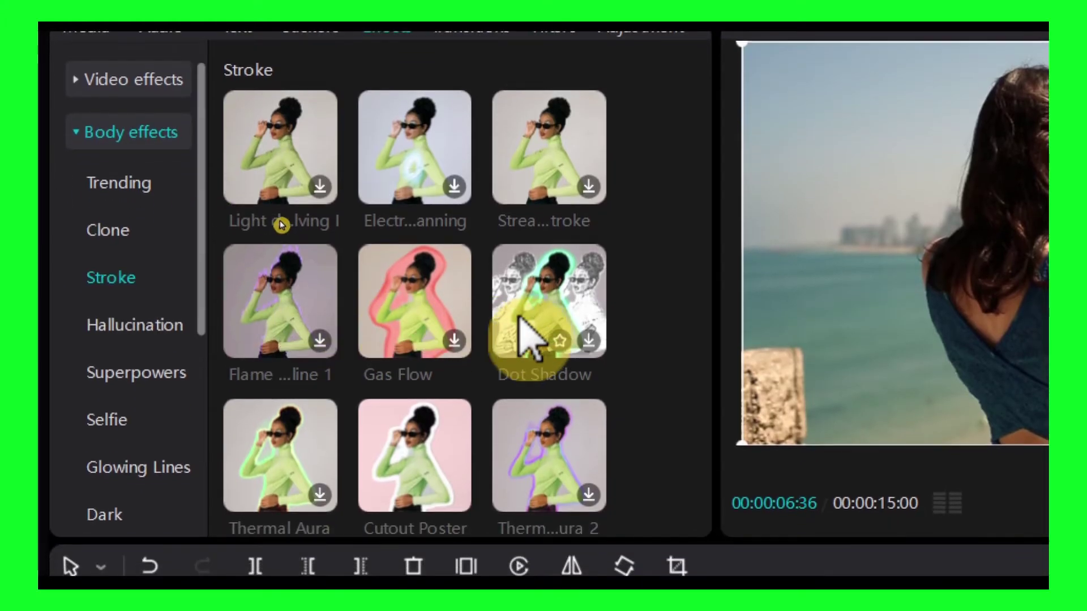
Try the Thermal Aura 2 stroke effect on its own track over the clip's full length, preview it and remove it
scroll(430, 317, down, 2)
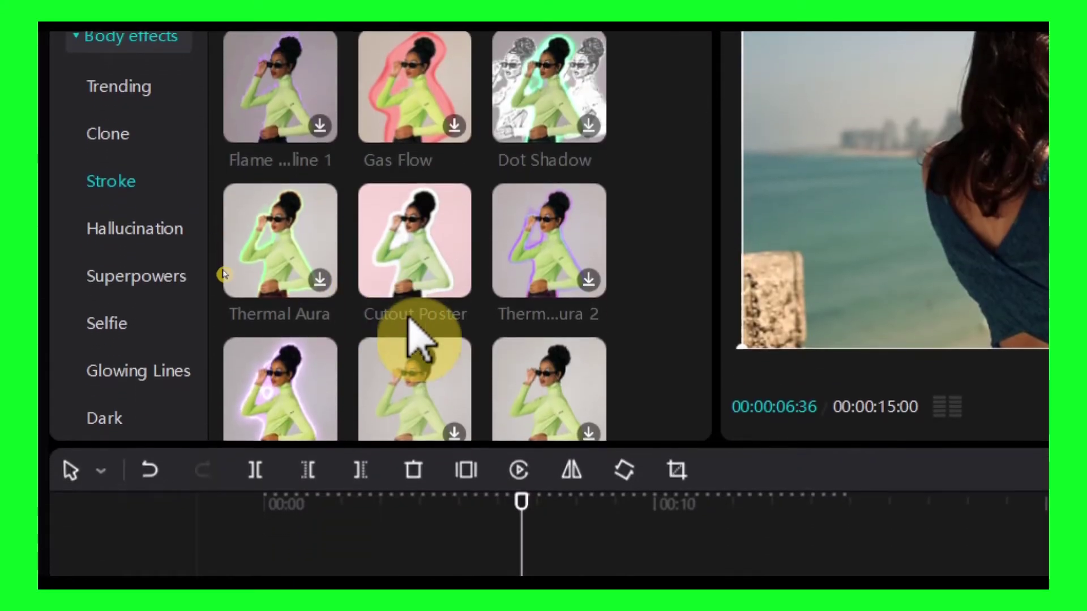
mouse_move(391, 261)
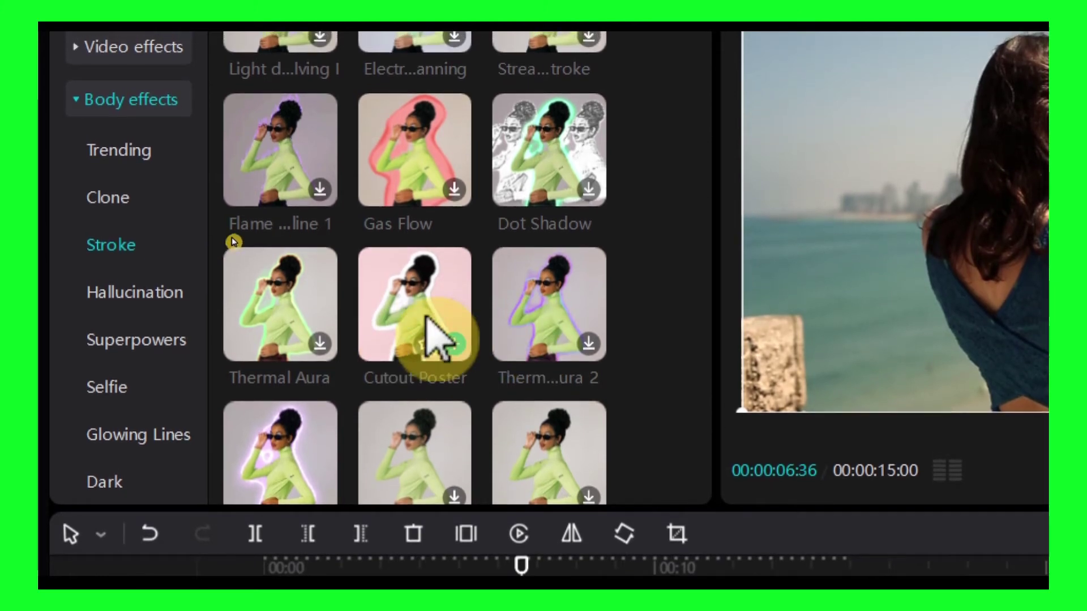
scroll(532, 317, down, 3)
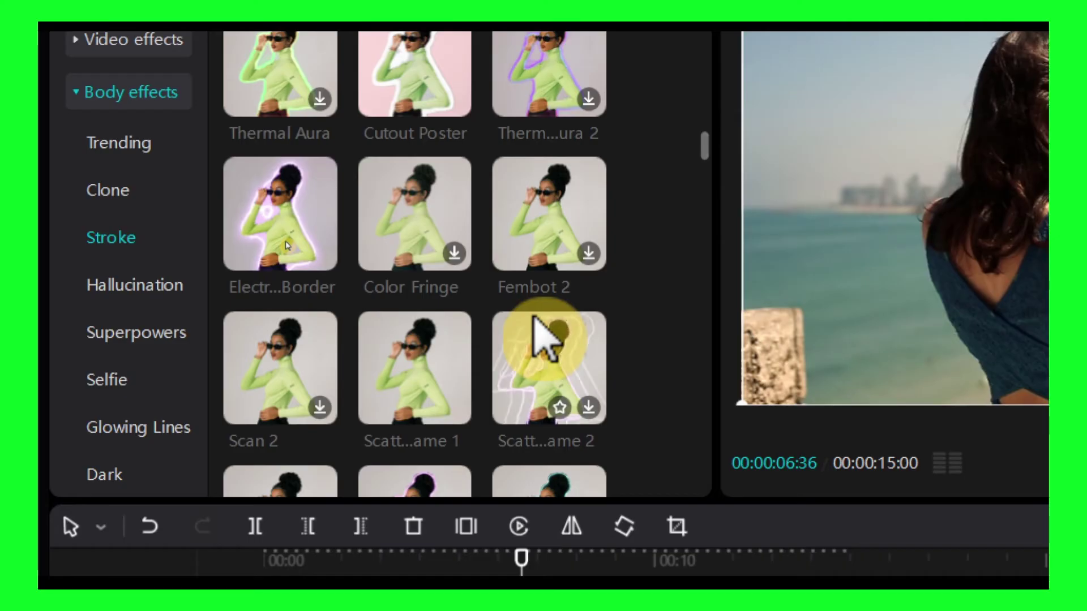
scroll(534, 317, up, 2)
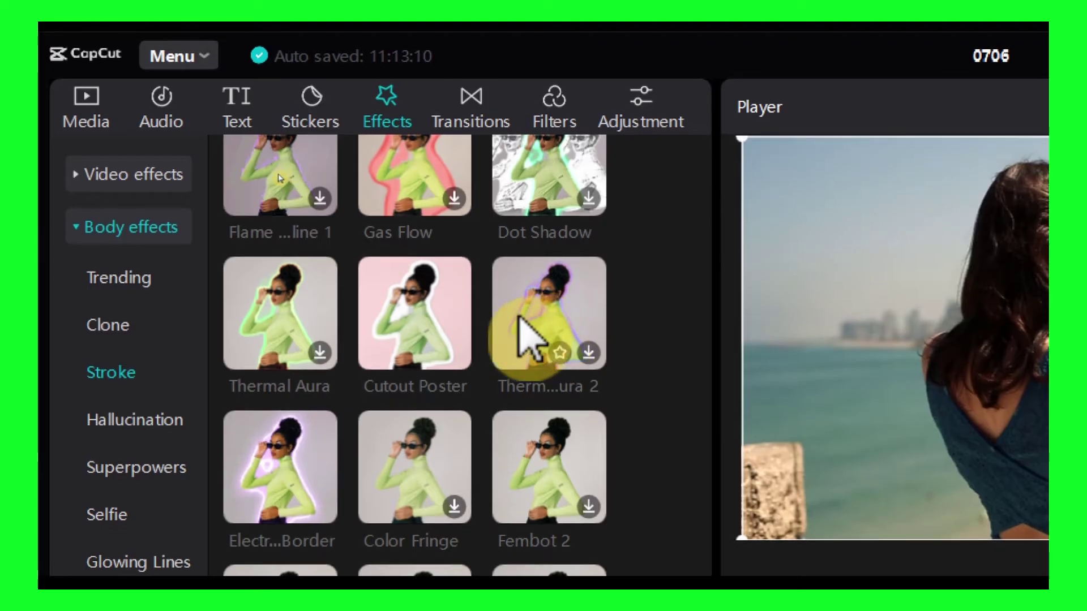
drag(513, 328, 352, 610)
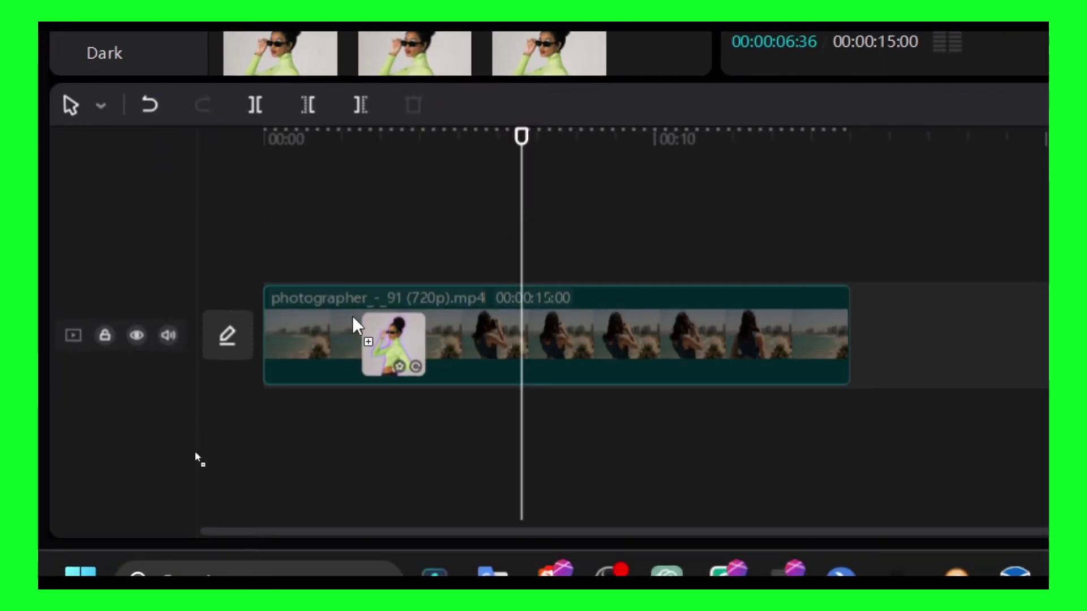
drag(352, 314, 320, 265)
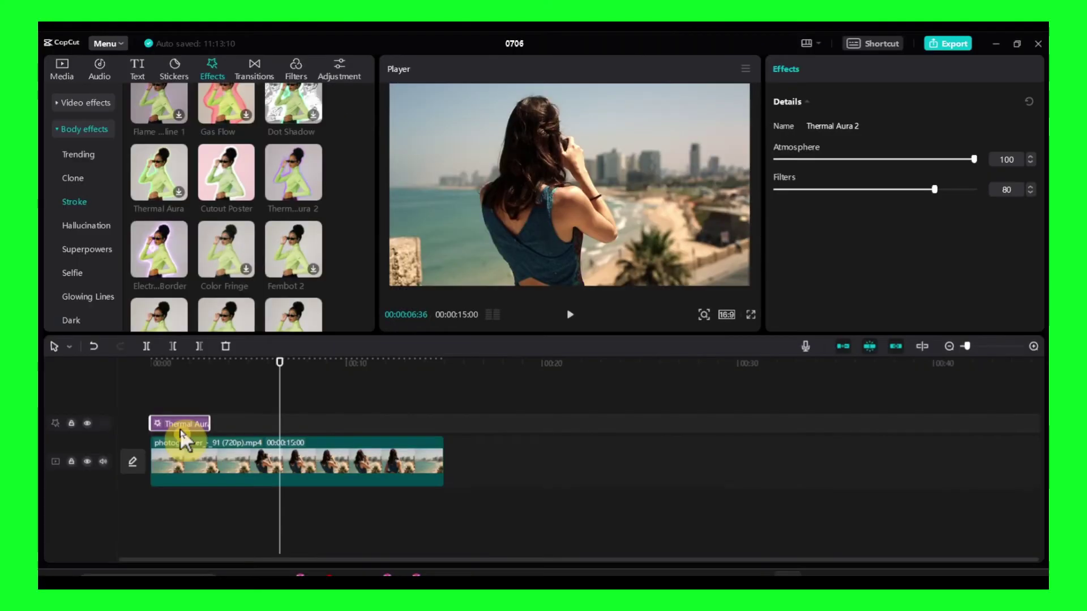
drag(210, 424, 442, 423)
drag(300, 371, 258, 372)
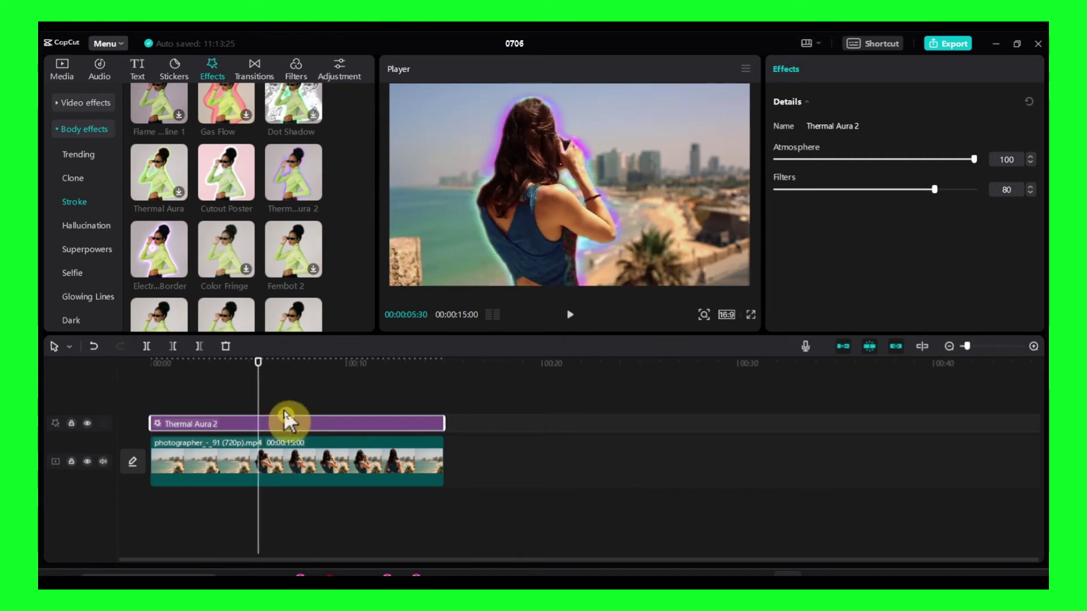
key(Delete)
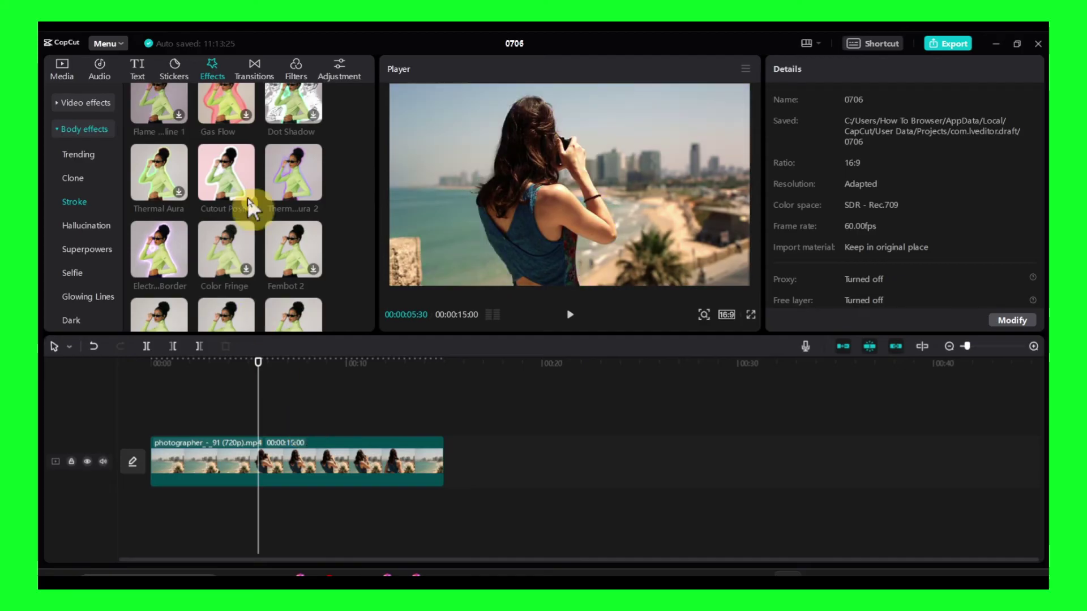
Remove the background of the photographer clip with Auto cutout
click(348, 464)
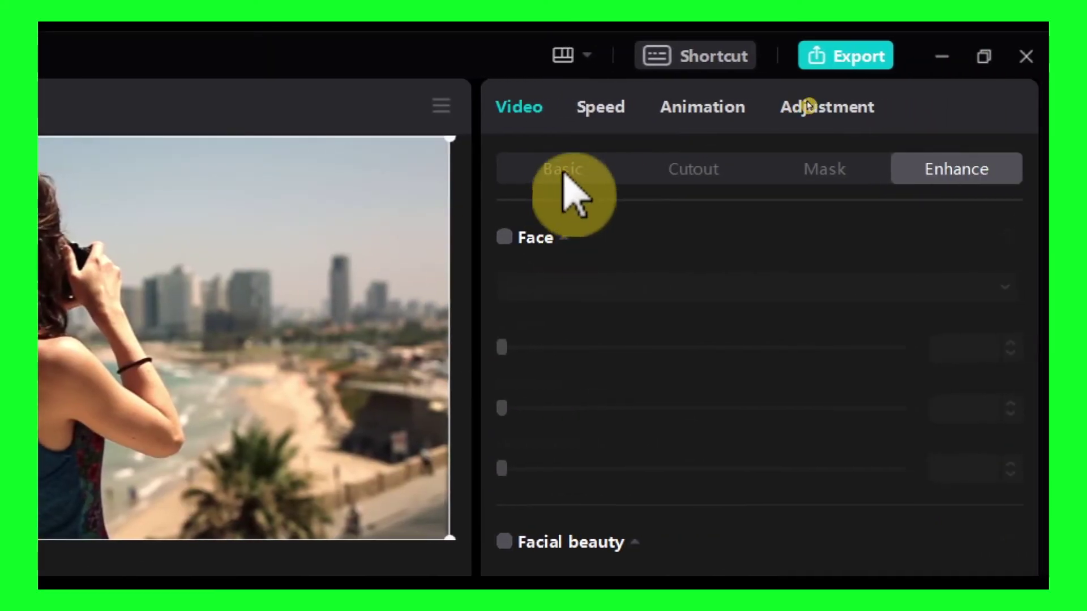
click(872, 100)
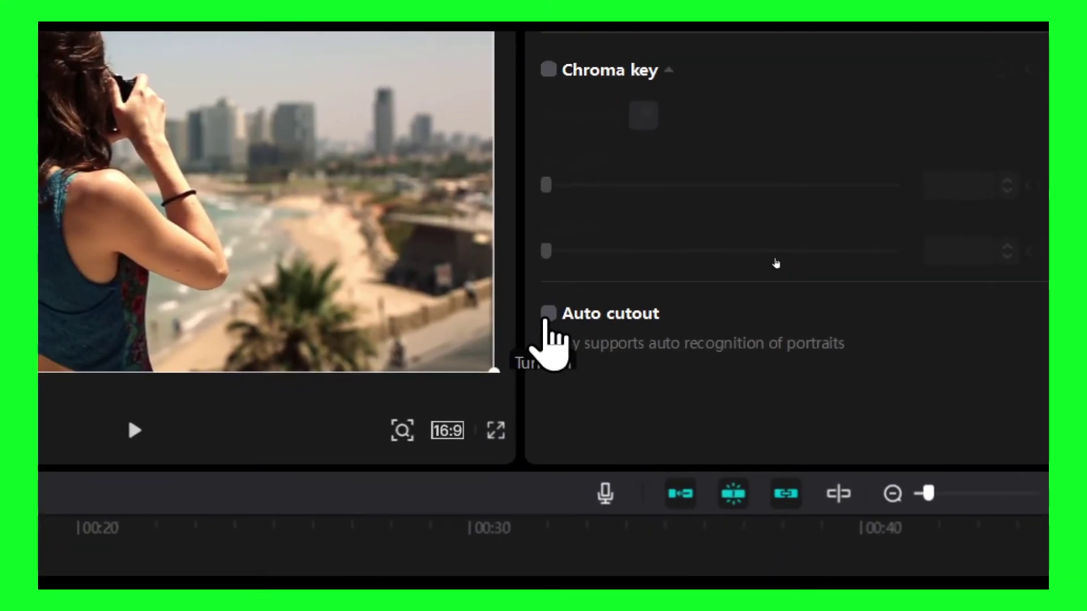
click(503, 335)
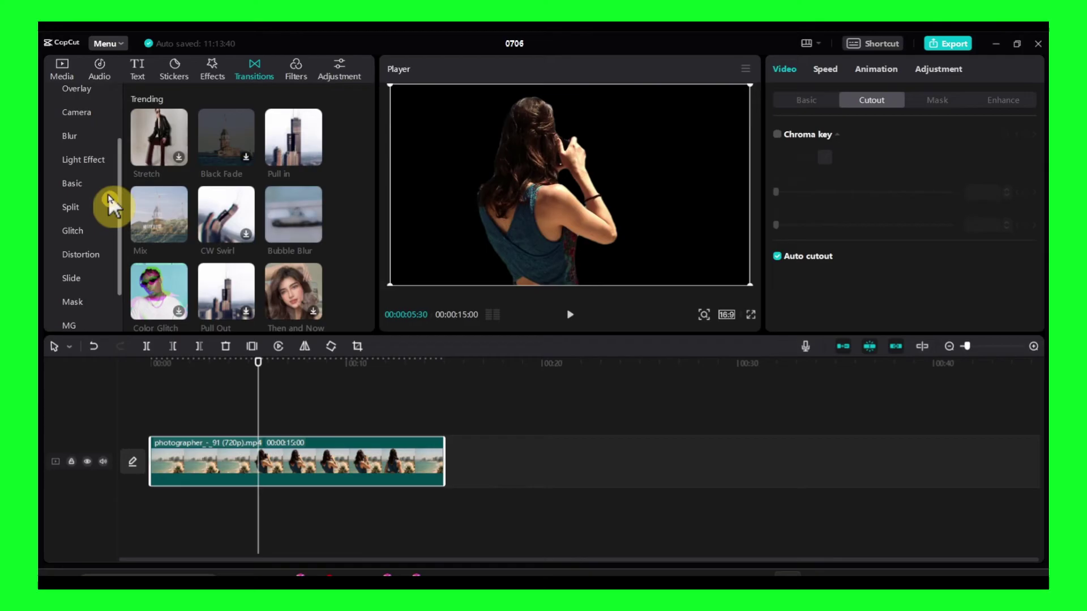
Apply the Thermal Aura 2 and Electric Light Border stroke effects directly to the clip and preview it at 00:00:08:15
scroll(79, 124, up, 2)
scroll(85, 136, down, 3)
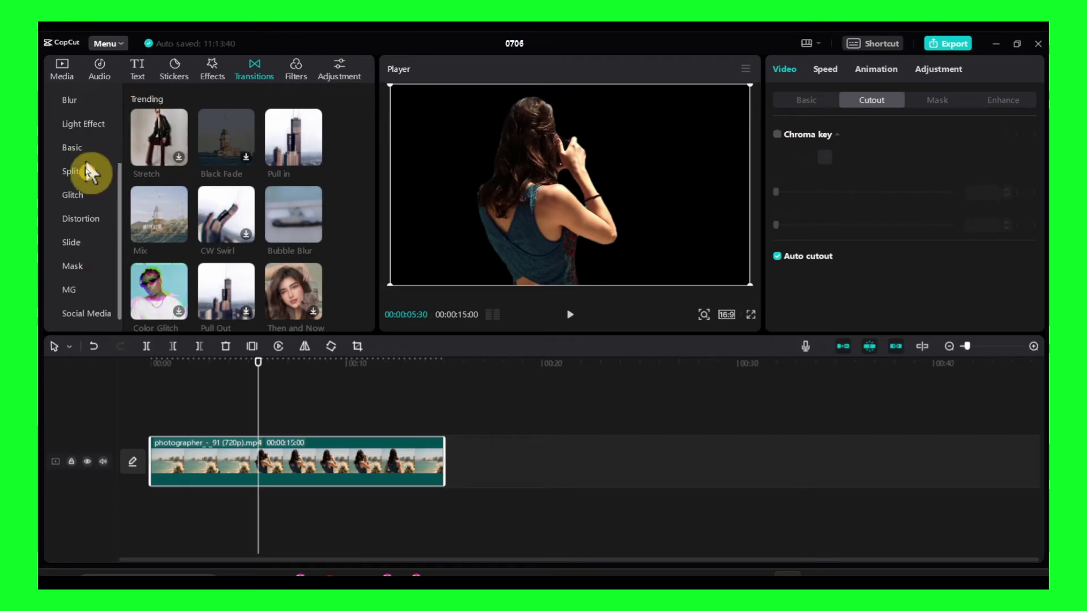
click(212, 69)
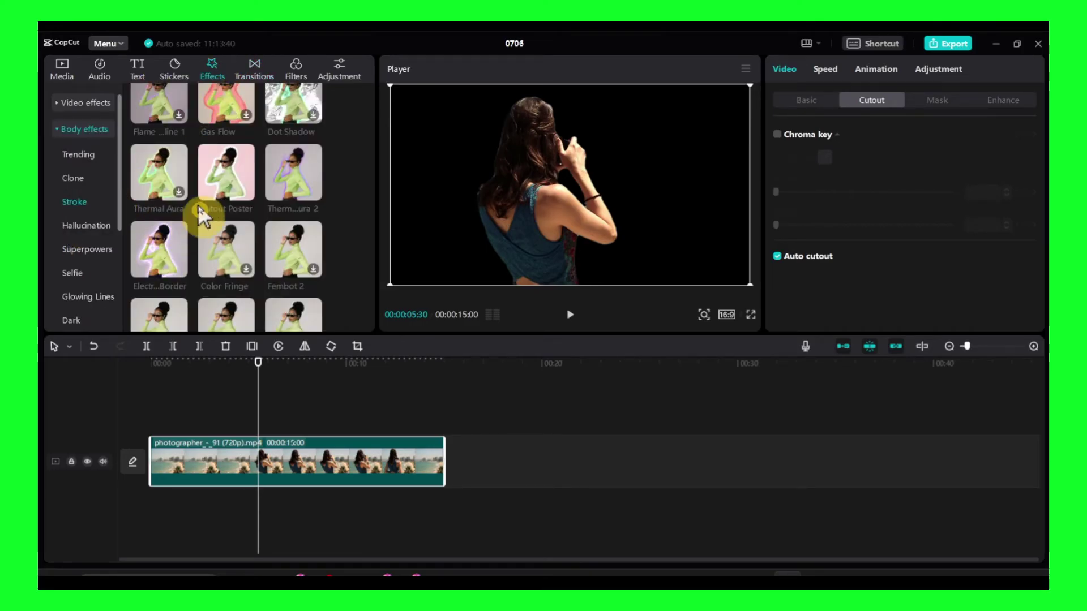
drag(280, 175, 252, 445)
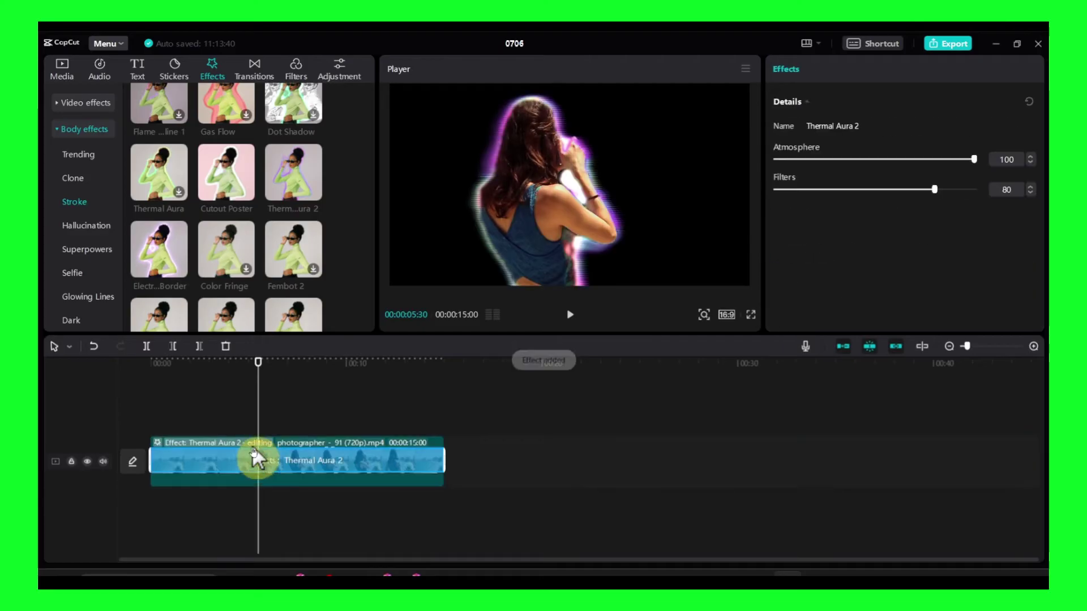
mouse_move(258, 368)
mouse_down()
mouse_move(378, 365)
mouse_move(256, 364)
mouse_up()
drag(164, 259, 283, 455)
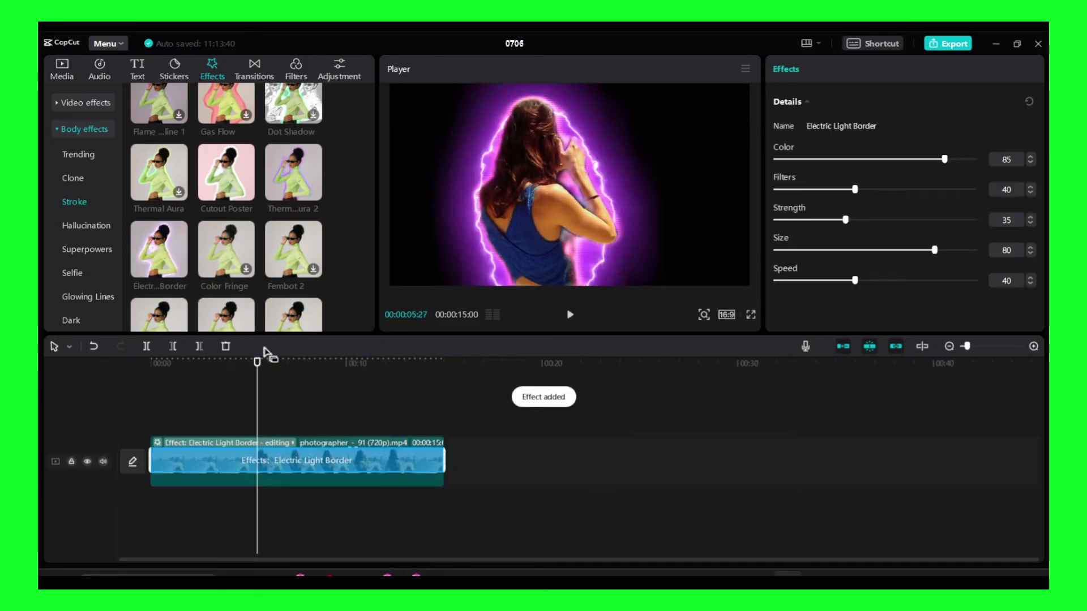
drag(258, 360, 310, 365)
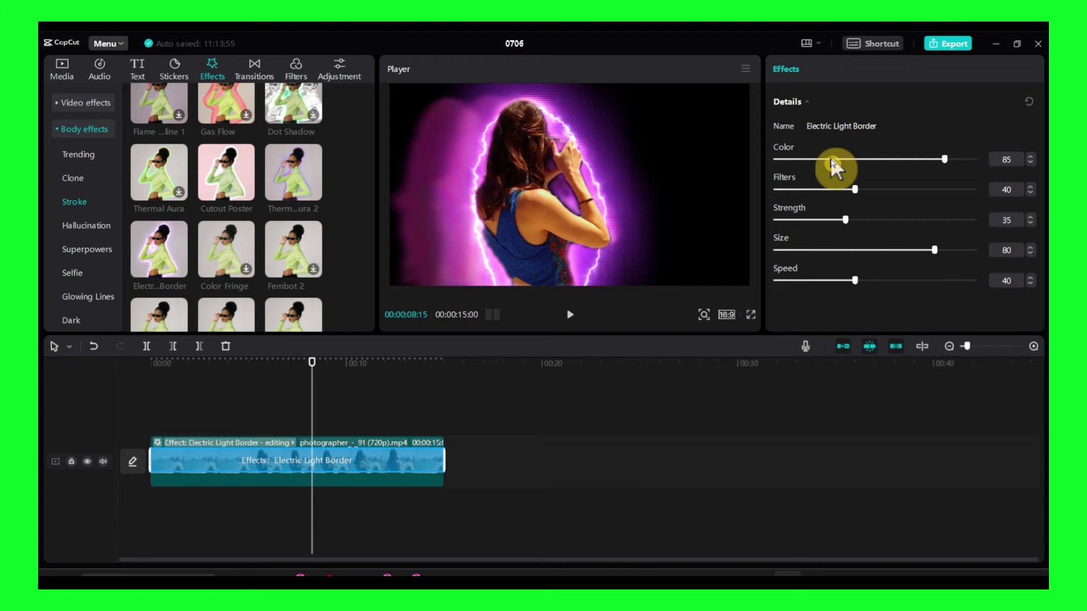
Set the Electric Light Border effect's Color to 68, Filters to 100 and Strength to 32
drag(946, 159, 910, 159)
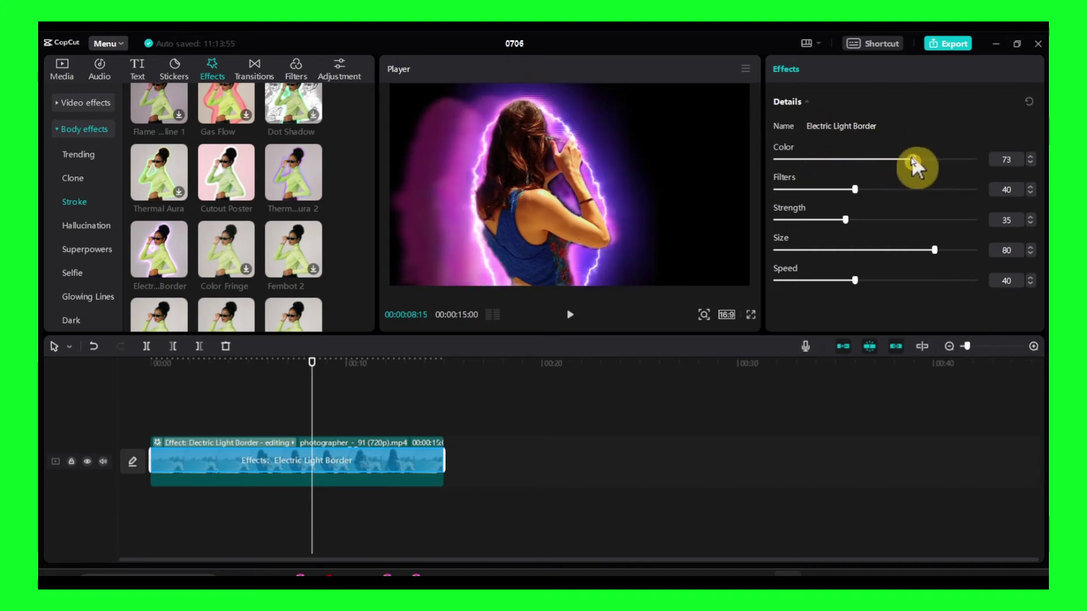
drag(854, 189, 975, 189)
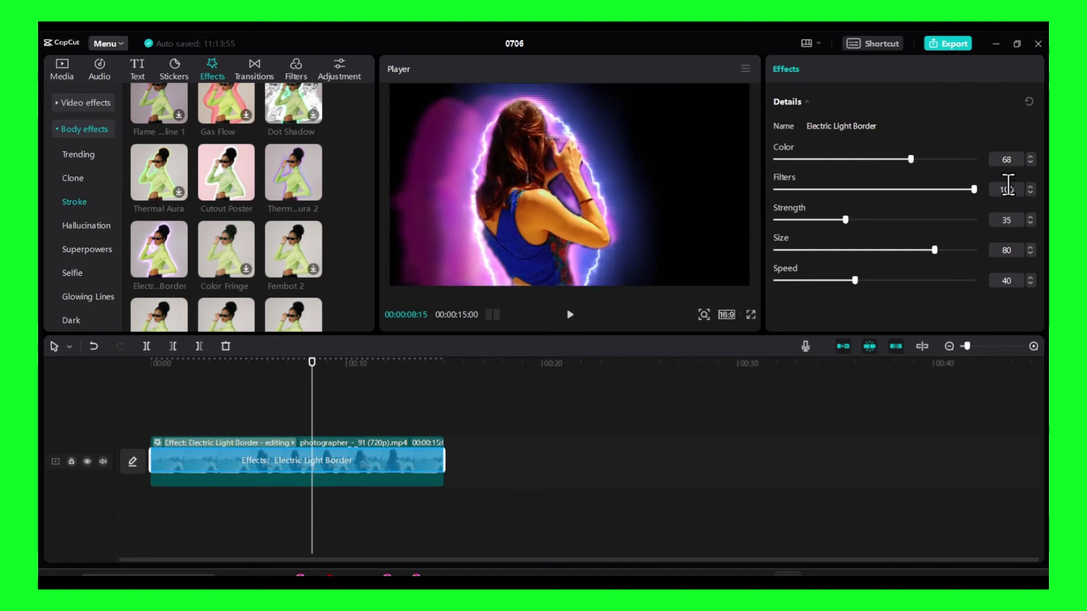
mouse_move(845, 220)
mouse_down()
mouse_move(988, 218)
mouse_move(789, 219)
mouse_move(836, 220)
mouse_up()
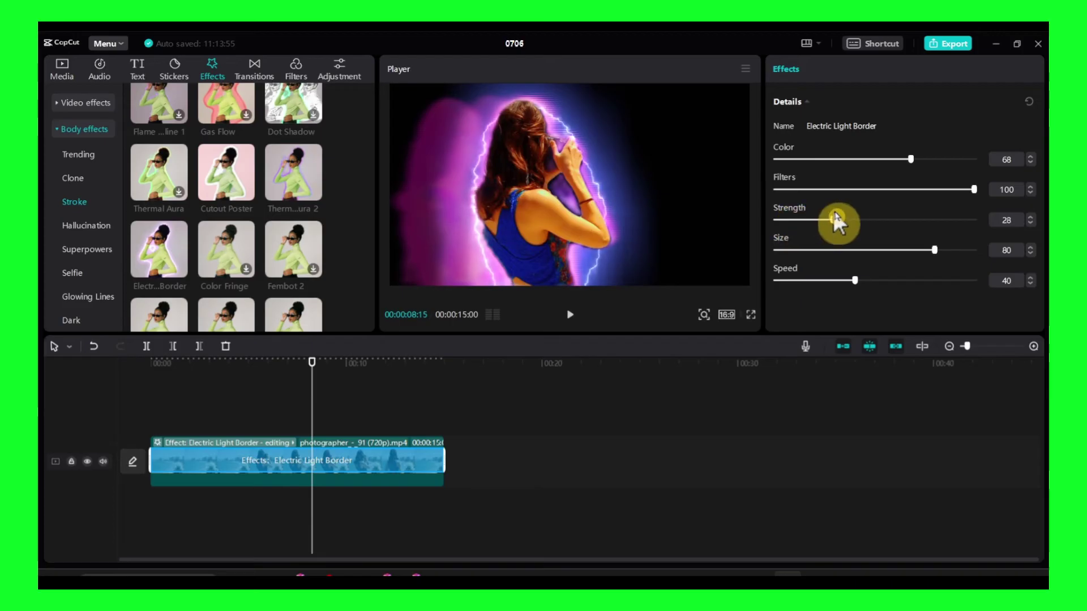
Check the settings of the Thermal Aura 2 and Electric Light Border effects applied to the clip, and select the clip
click(159, 444)
click(200, 453)
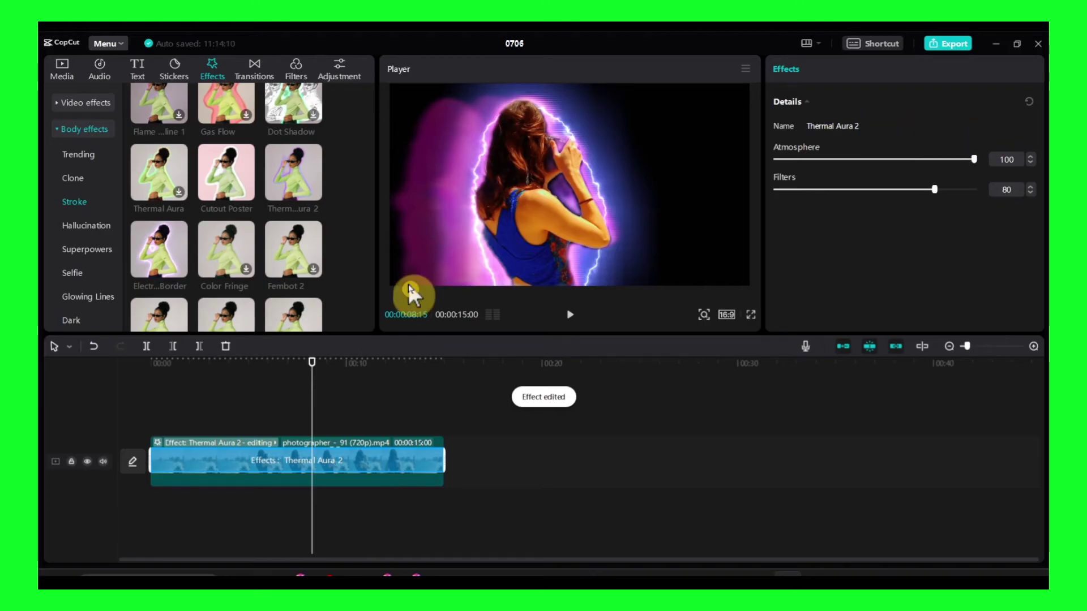
click(158, 444)
click(187, 468)
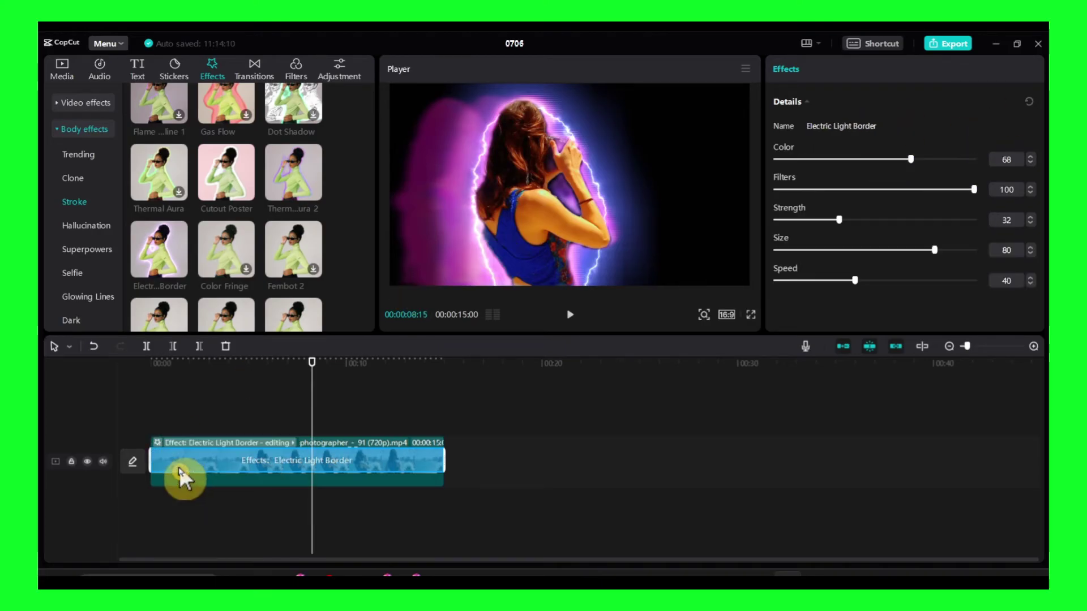
click(158, 444)
click(436, 419)
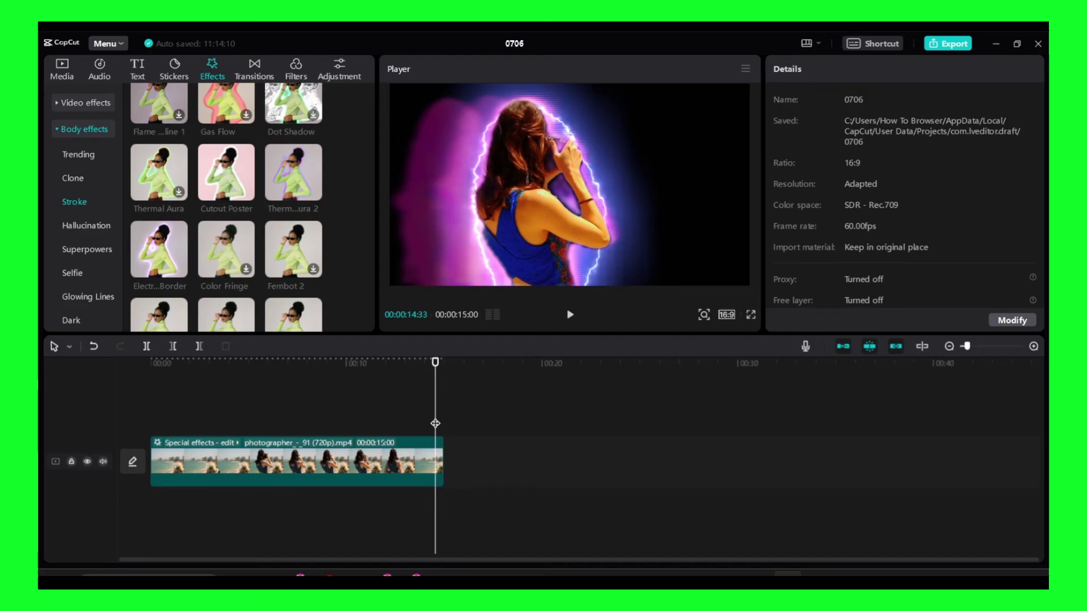
click(351, 433)
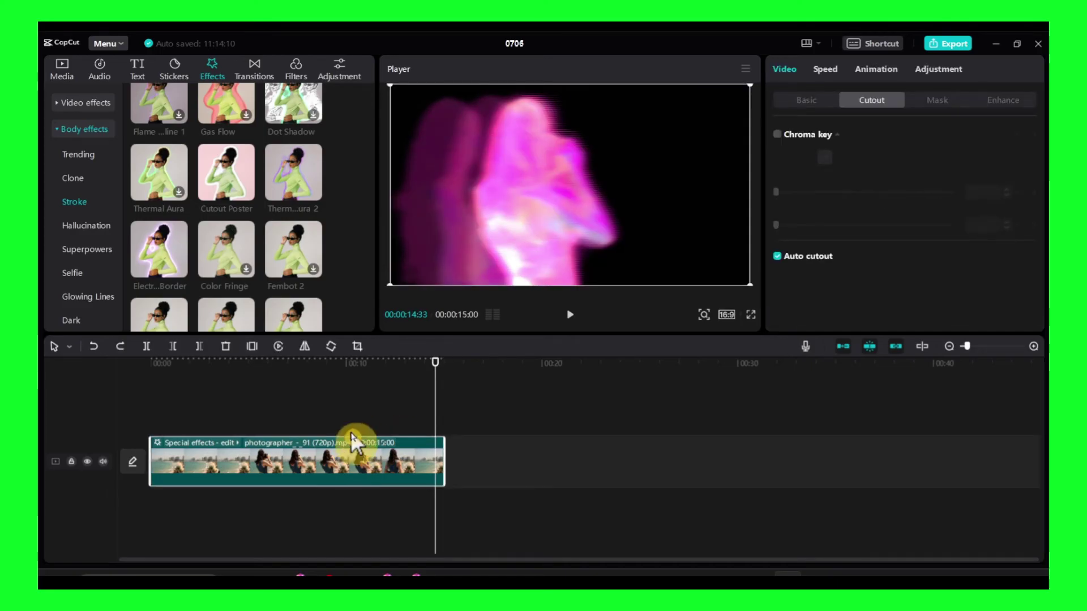
Undo the Thermal Aura 2 and Electric Light Border effects on the photographer clip and move the playhead to 00:00:06:04
click(338, 393)
click(269, 363)
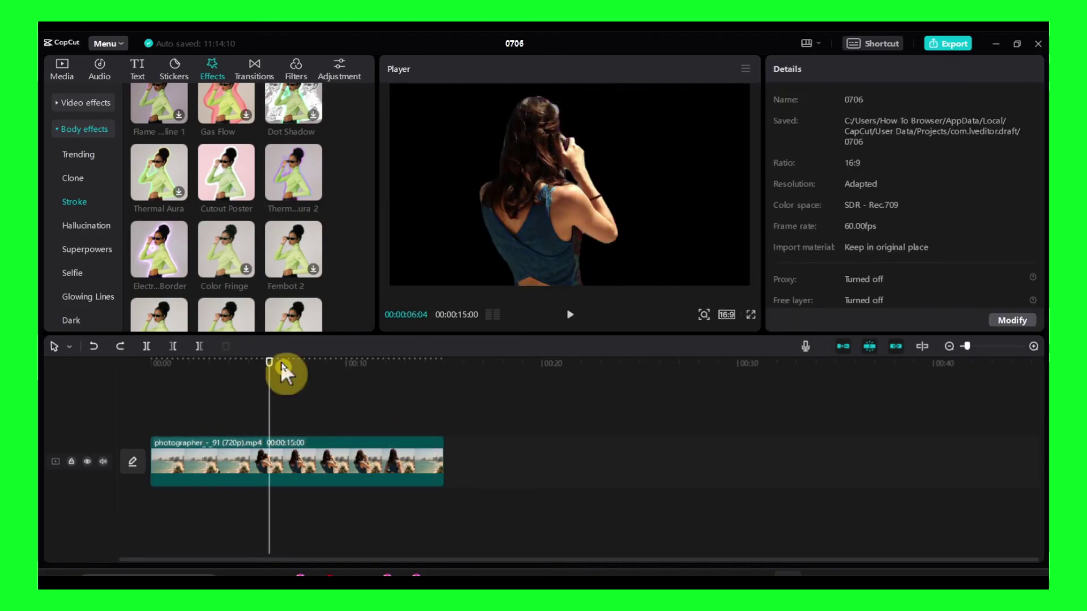
key(ctrl+z)
key(ctrl+shift+z)
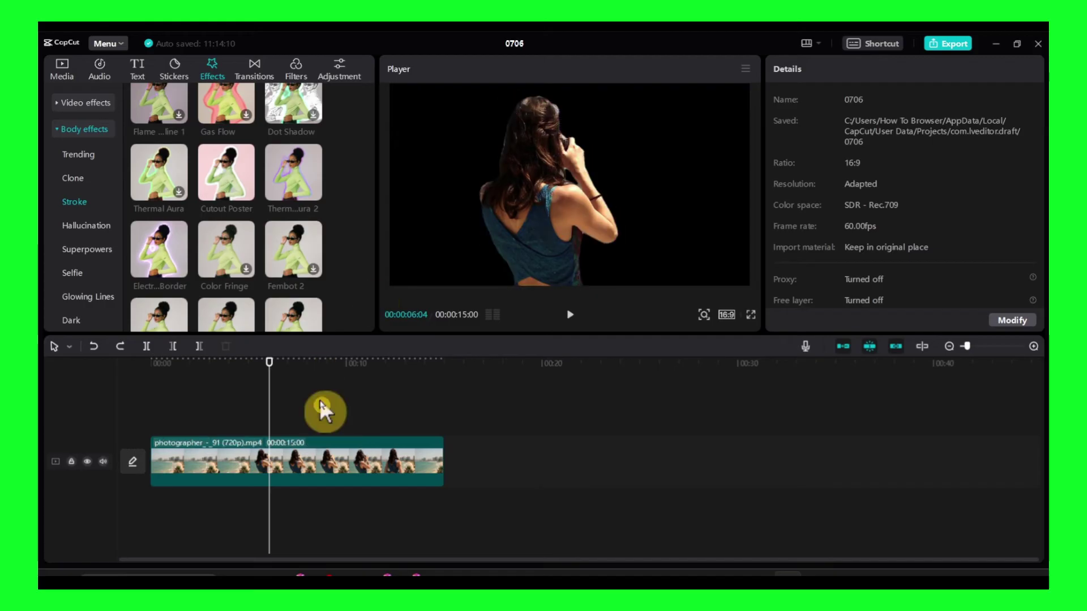
Try the Cutout Poster and Thermal Aura 2 stroke effects directly on the clip, and undo them
drag(220, 178, 295, 423)
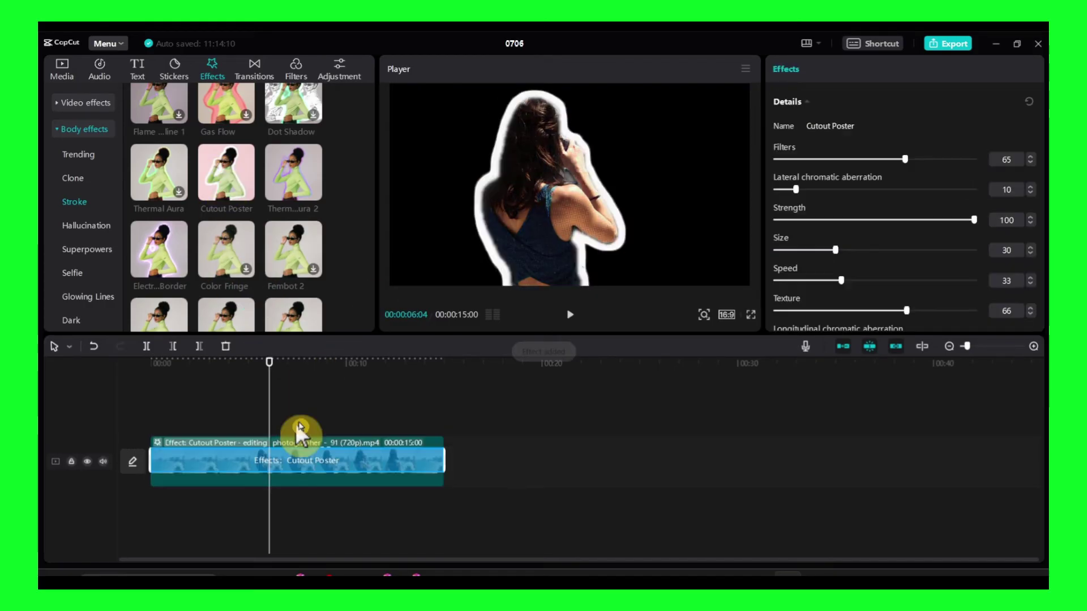
drag(279, 172, 297, 450)
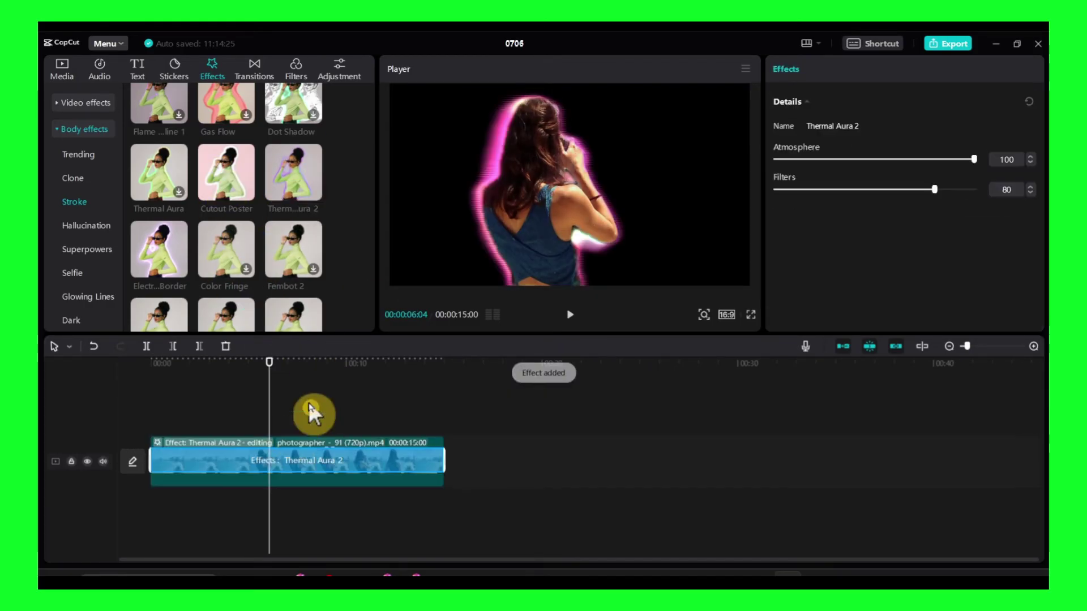
key(ctrl+z)
Add Thermal Aura 2 on its own track above the photographer clip and stretch it to the clip's full length
drag(290, 182, 297, 450)
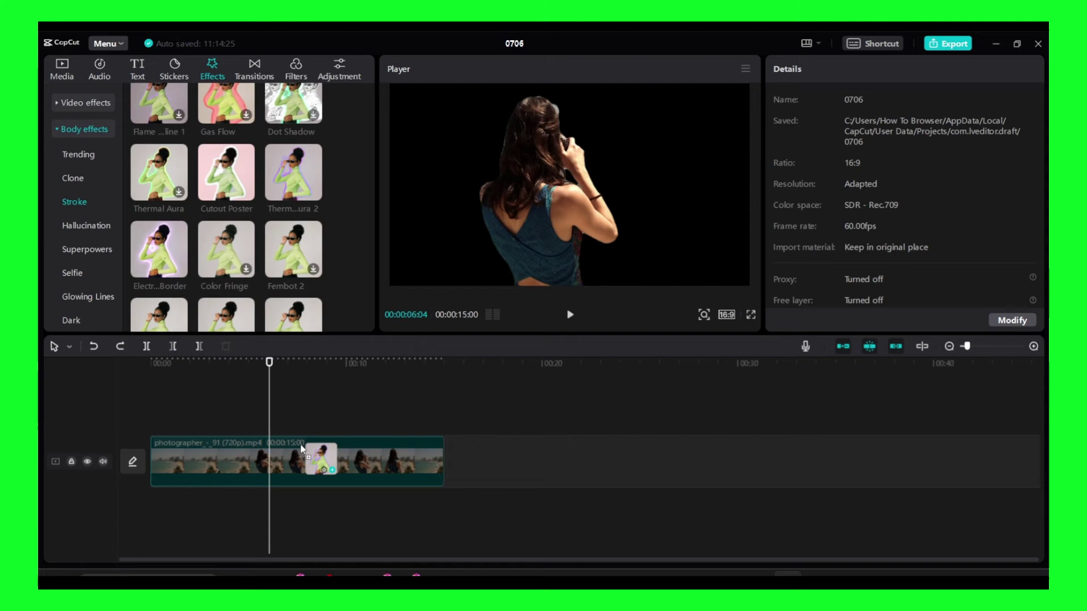
drag(301, 449, 415, 426)
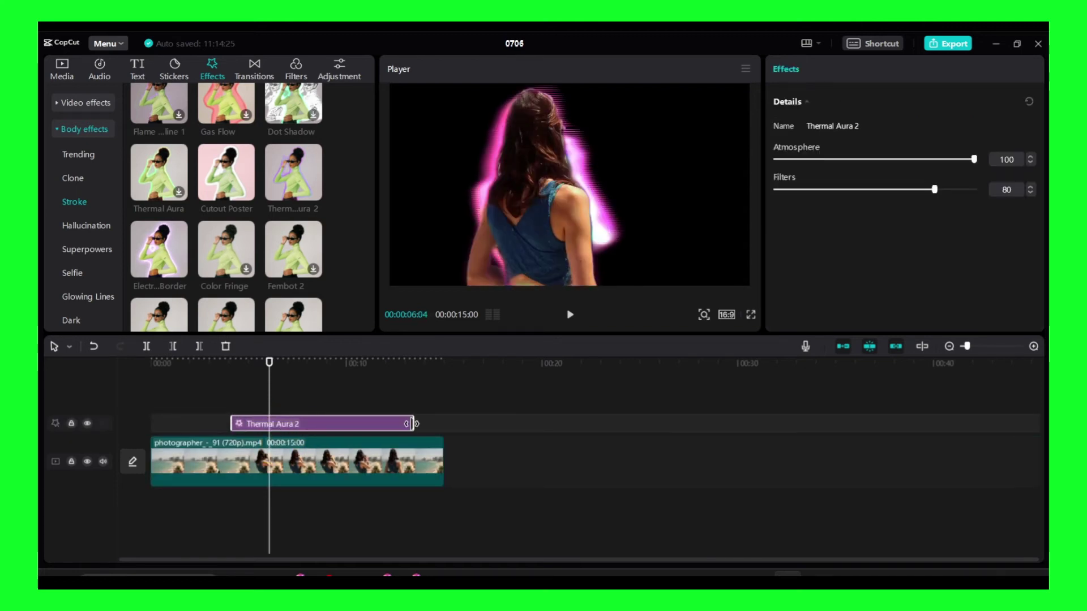
drag(350, 427, 288, 432)
drag(355, 426, 441, 426)
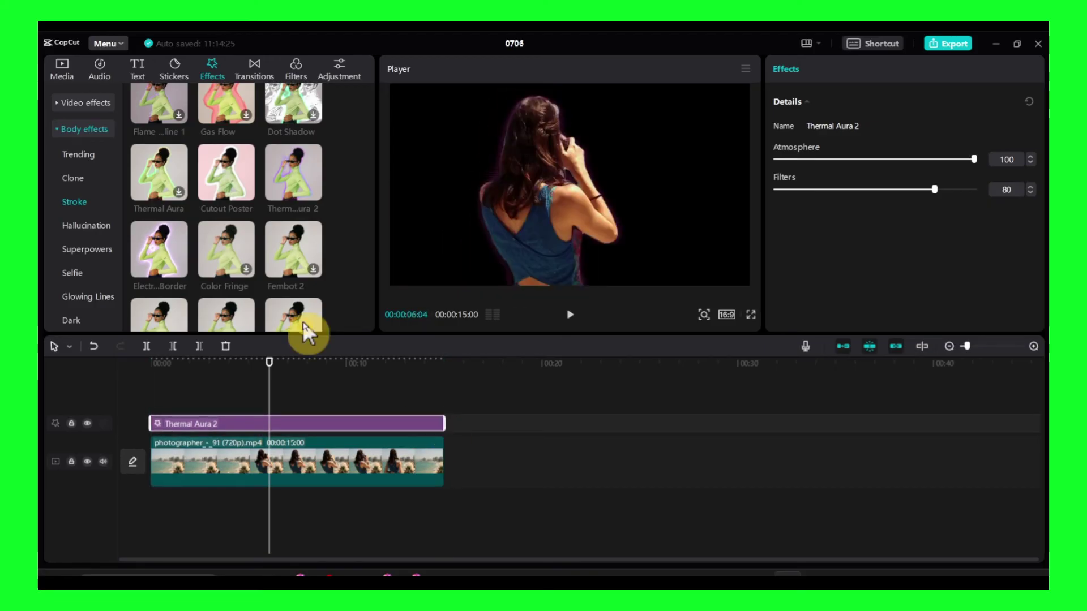
Add Electric Light Border above Thermal Aura 2 with Color 60, Filters 14, Strength 14, Size 9 and Speed 28
drag(151, 249, 284, 396)
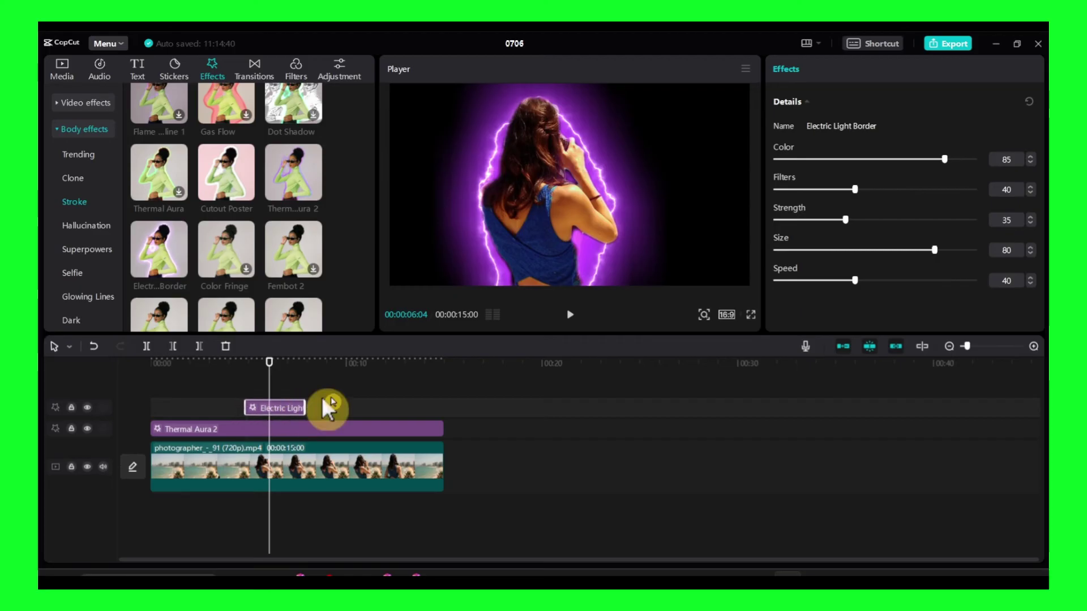
drag(854, 189, 802, 193)
click(794, 220)
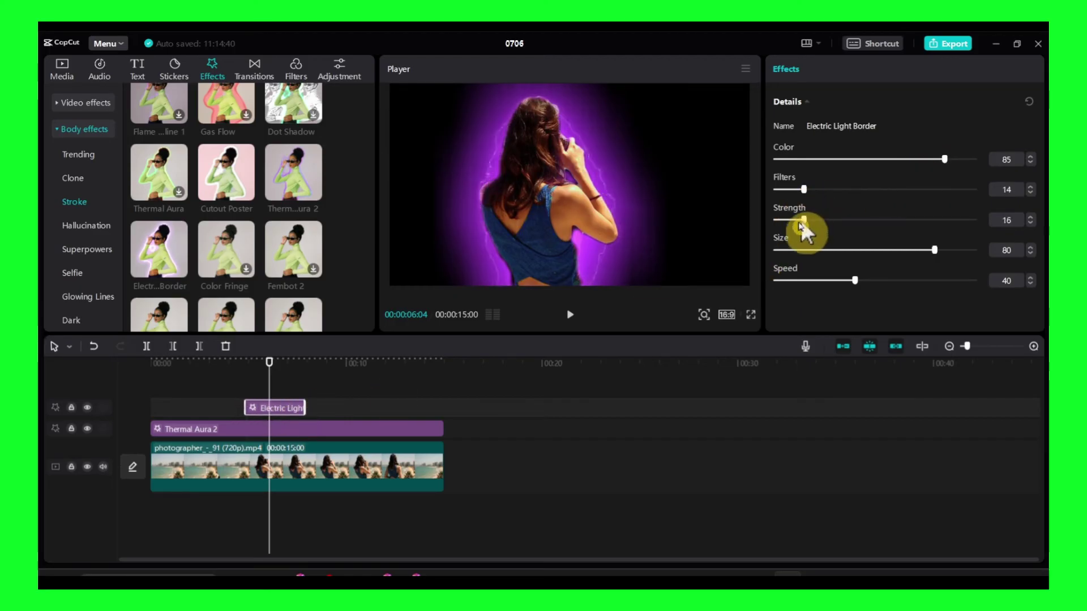
drag(849, 252, 794, 252)
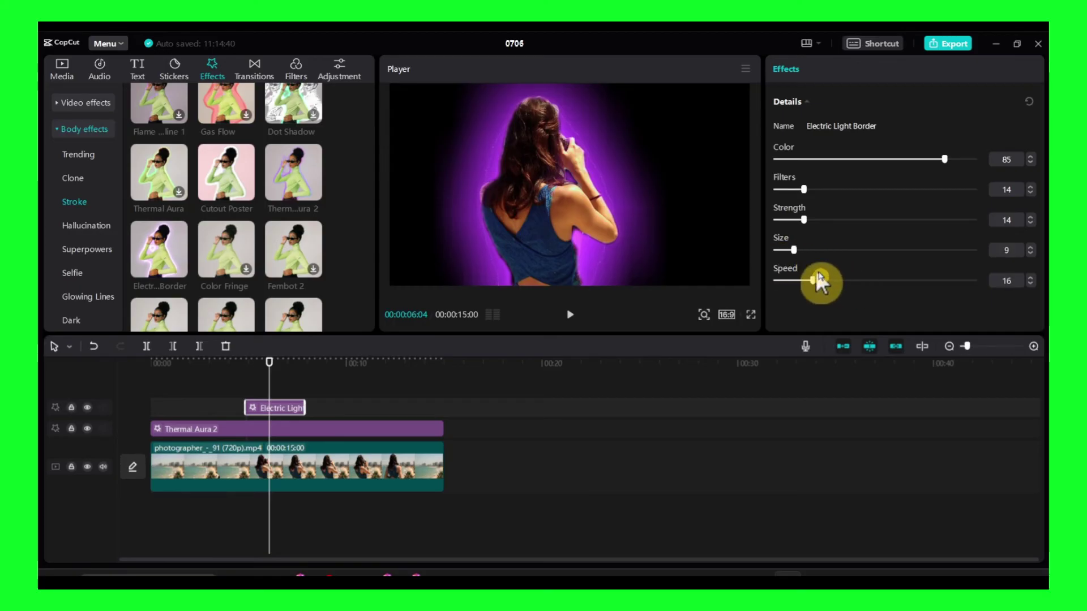
drag(942, 160, 894, 159)
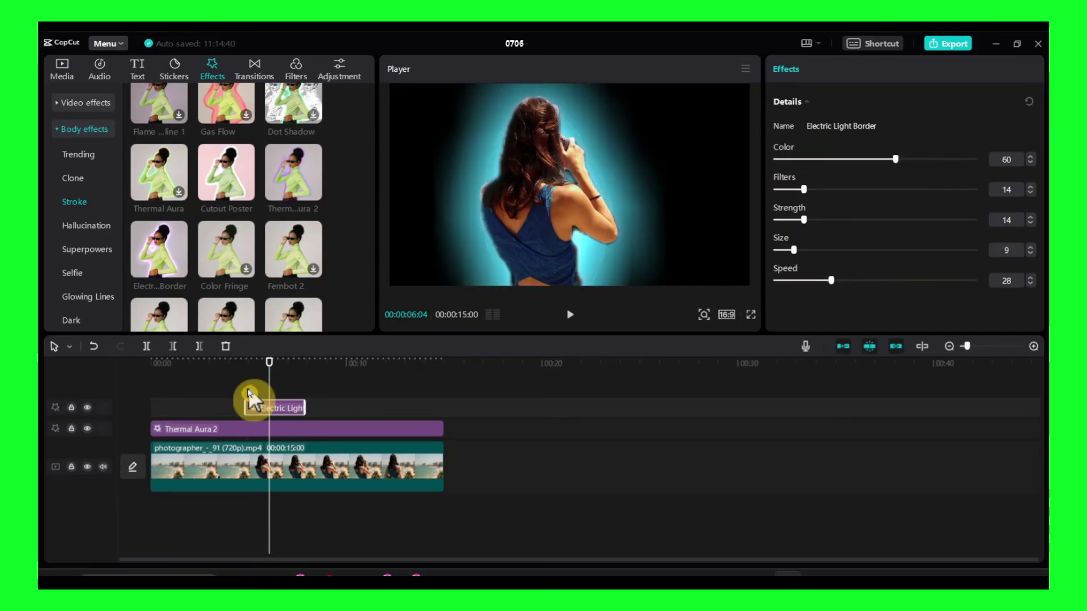
Preview the combined effects at 00:00:05:46 and delete the Electric Light Border effect
drag(269, 364, 169, 386)
click(264, 404)
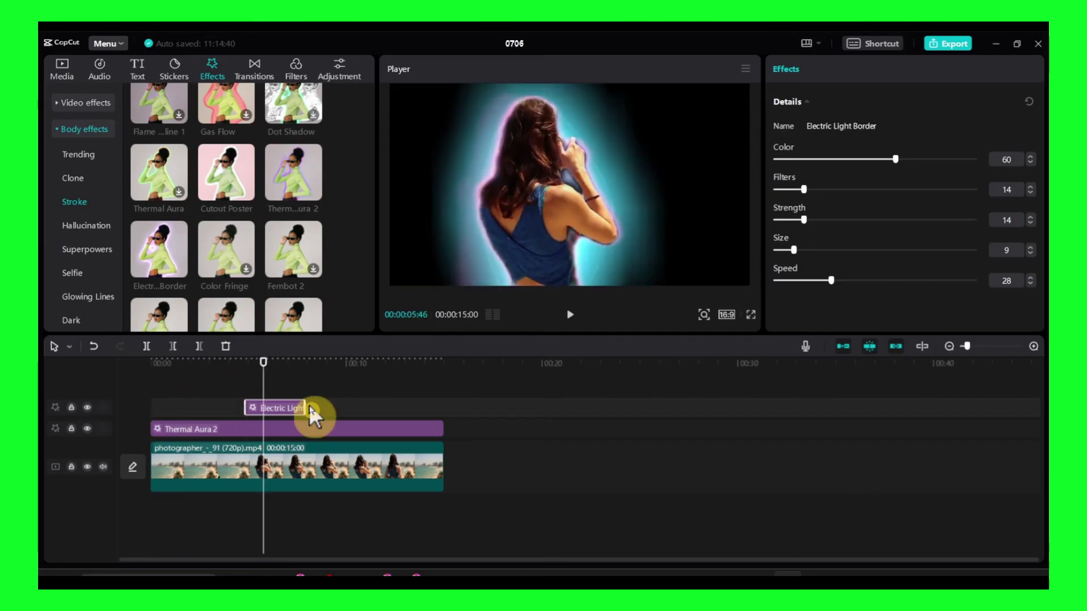
key(Delete)
Preview the outline at 00:00:10:37 and check the compound clip option for the Thermal Aura 2 effect and the clip
drag(265, 363, 360, 389)
drag(498, 408, 345, 459)
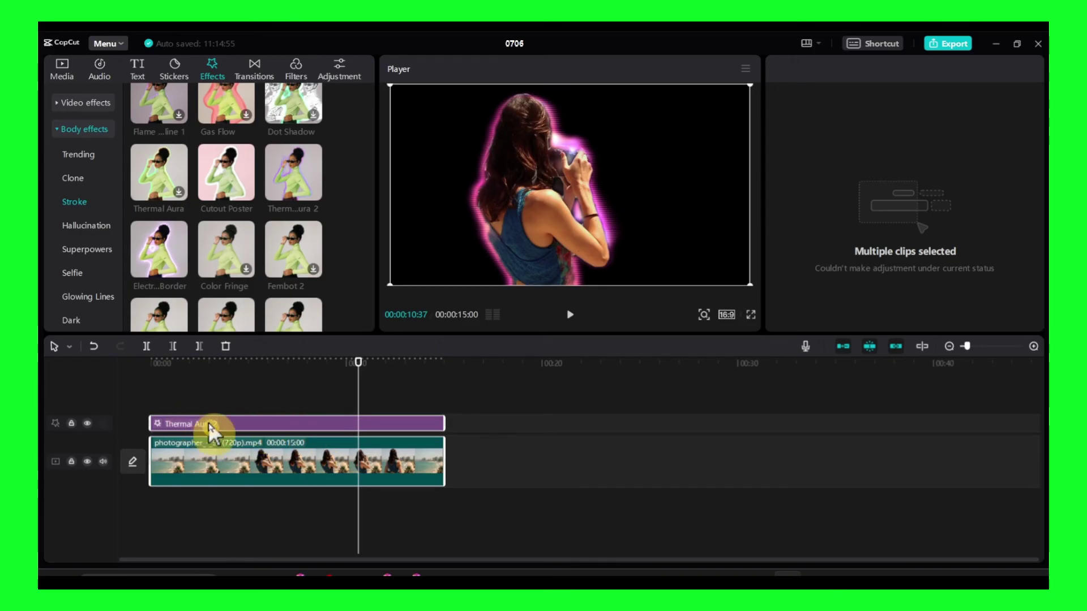
right_click(239, 443)
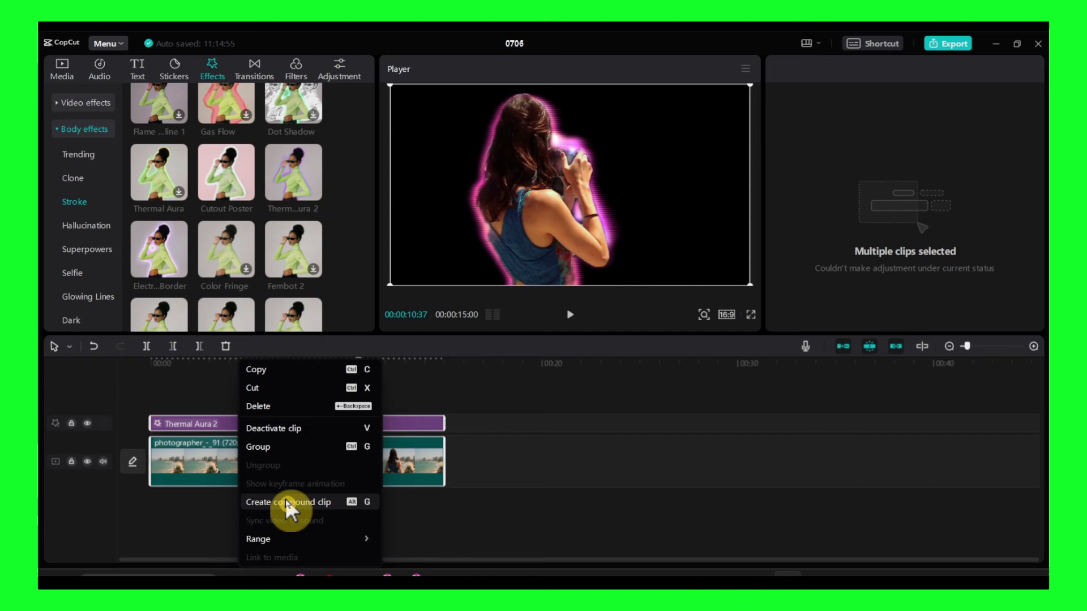
click(343, 504)
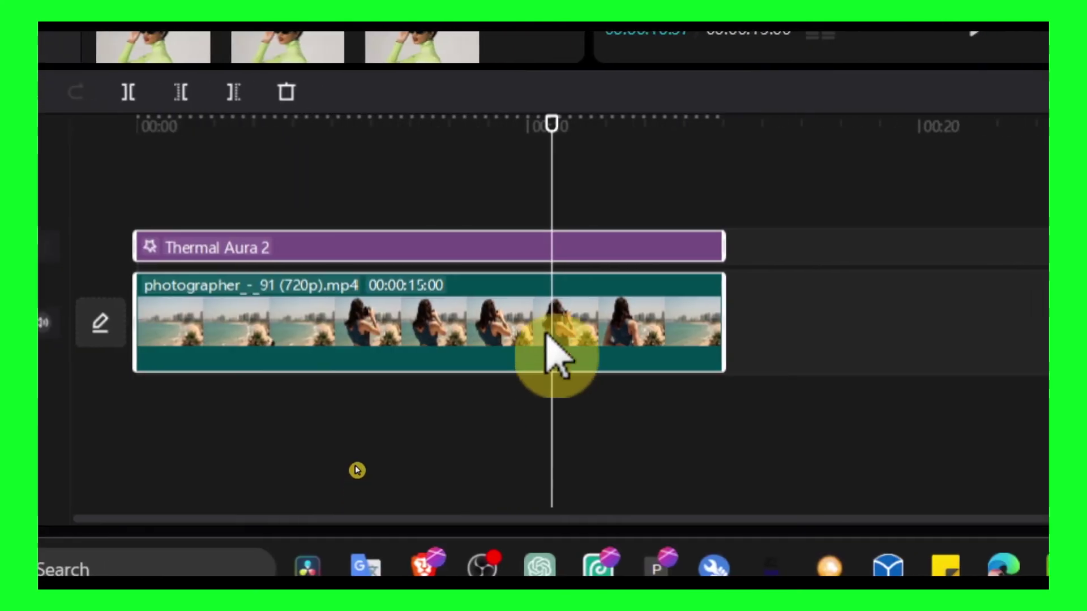
right_click(550, 334)
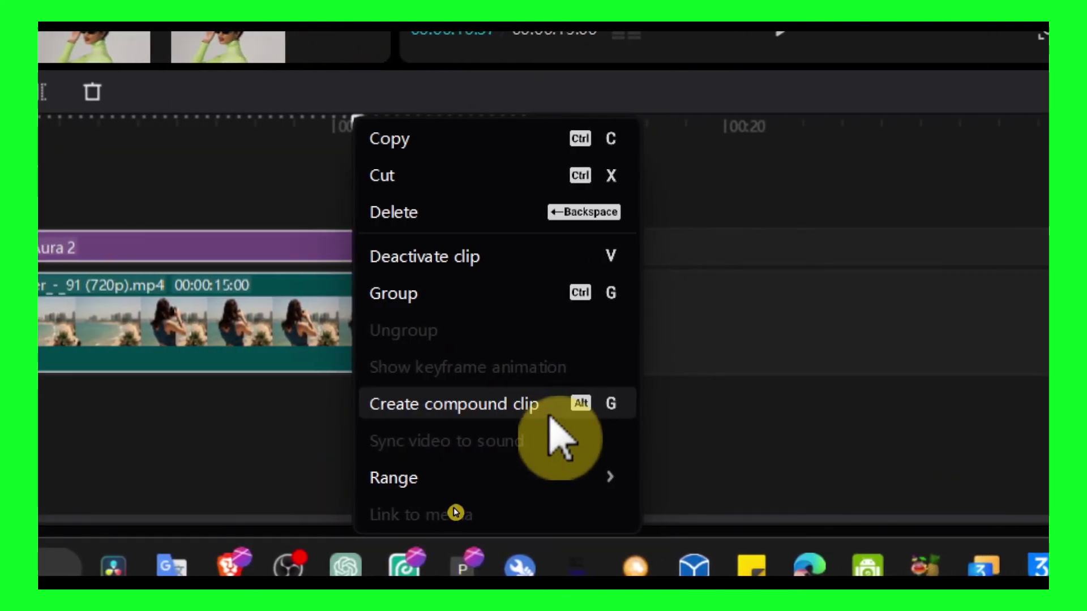
click(762, 404)
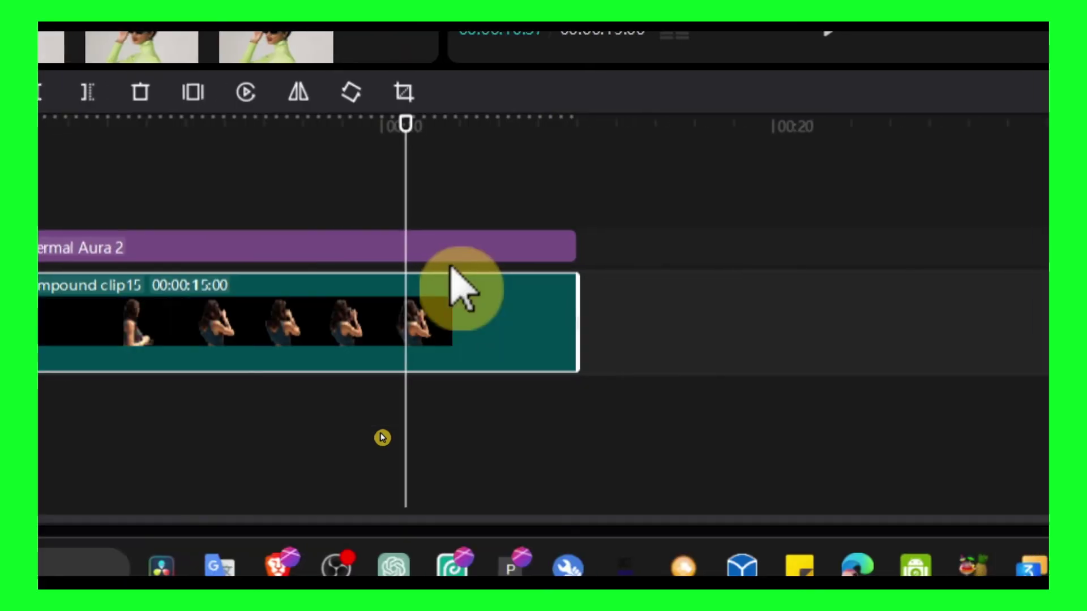
Try creating compound clips from the photographer clip and its effect, and undo them
drag(736, 372, 511, 296)
key(alt+g)
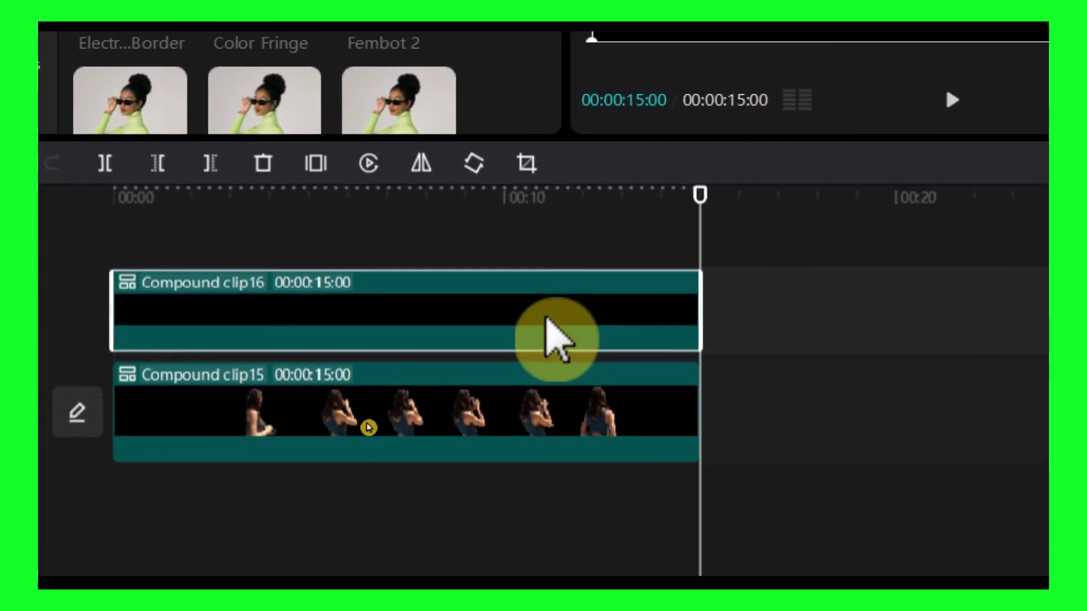
key(ctrl+z)
key(ctrl+z)
Combine the Thermal Aura 2 effect and the photographer clip into one compound clip and preview it at 00:00:03:27
click(546, 319)
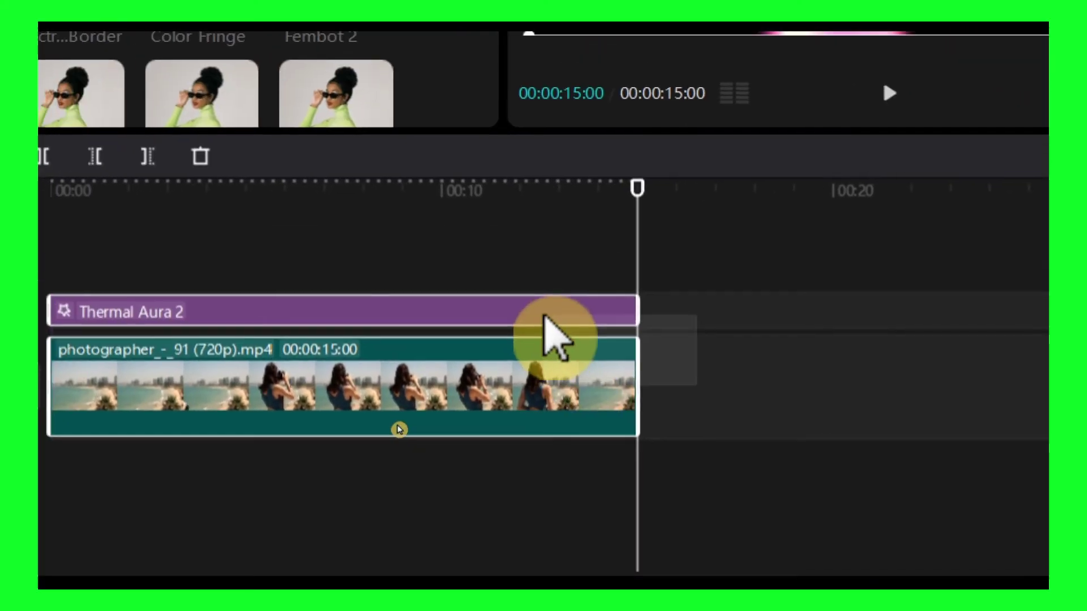
key(alt+g)
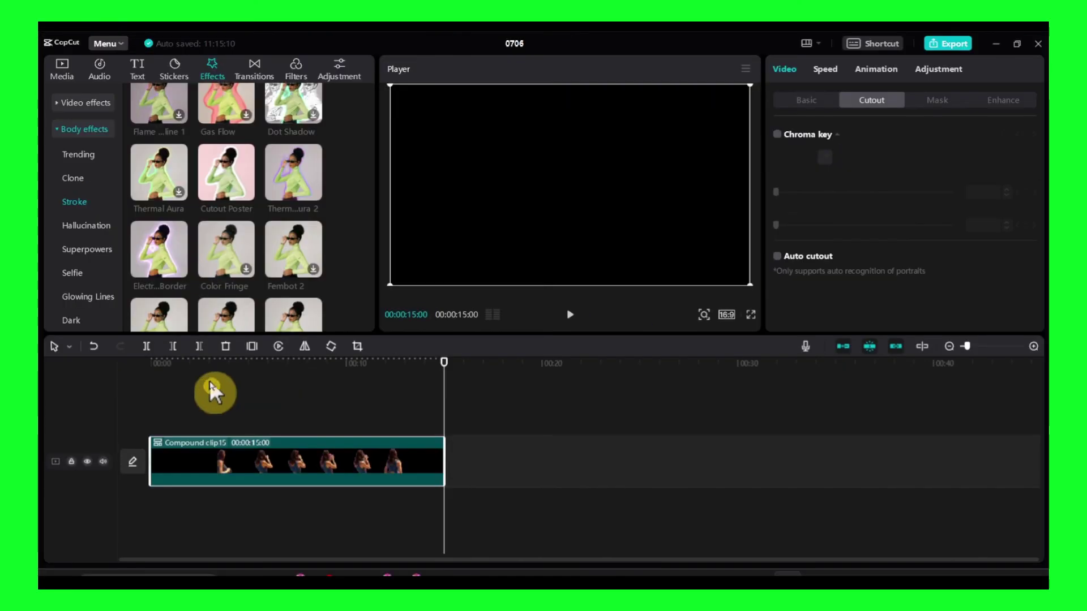
drag(450, 247, 398, 247)
Place Subscribe - 29881.mp4 on the main track beneath the compound clip and shift the compound clip slightly down and left in the frame
click(64, 72)
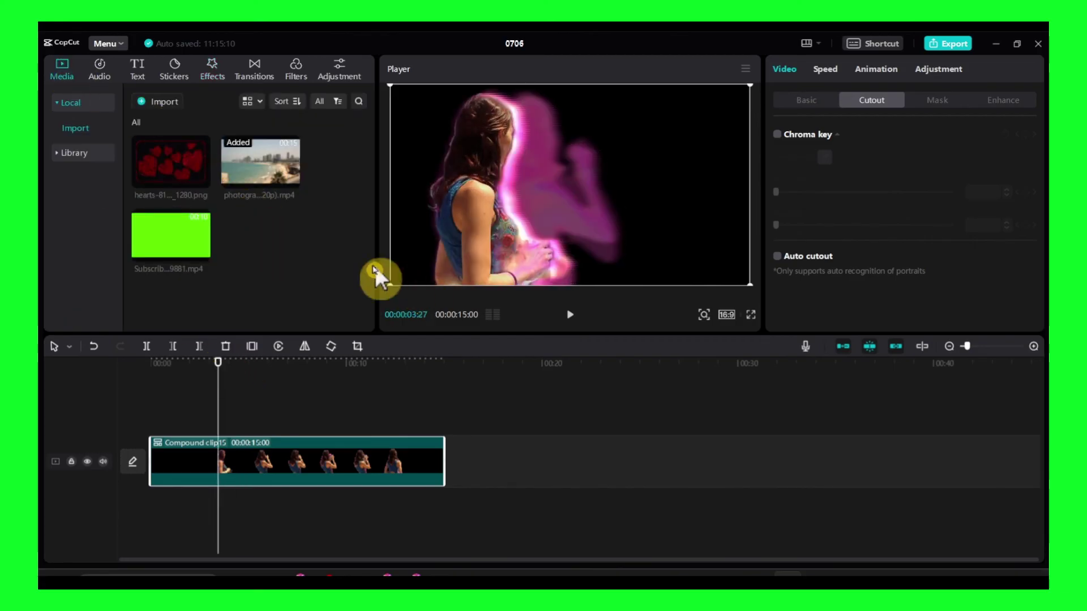
drag(193, 233, 461, 451)
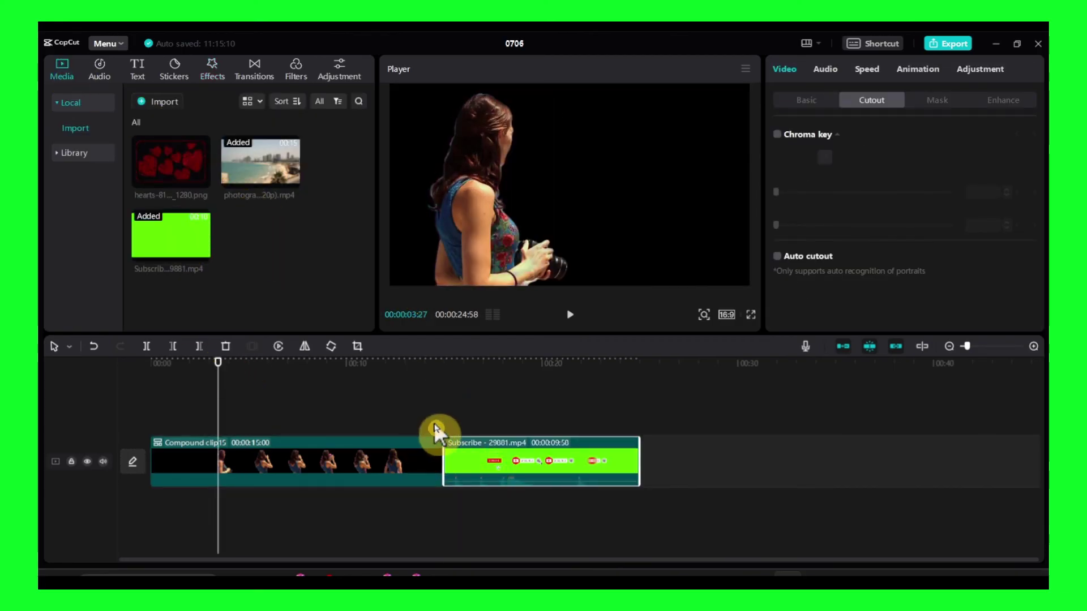
click(412, 422)
drag(364, 452, 323, 444)
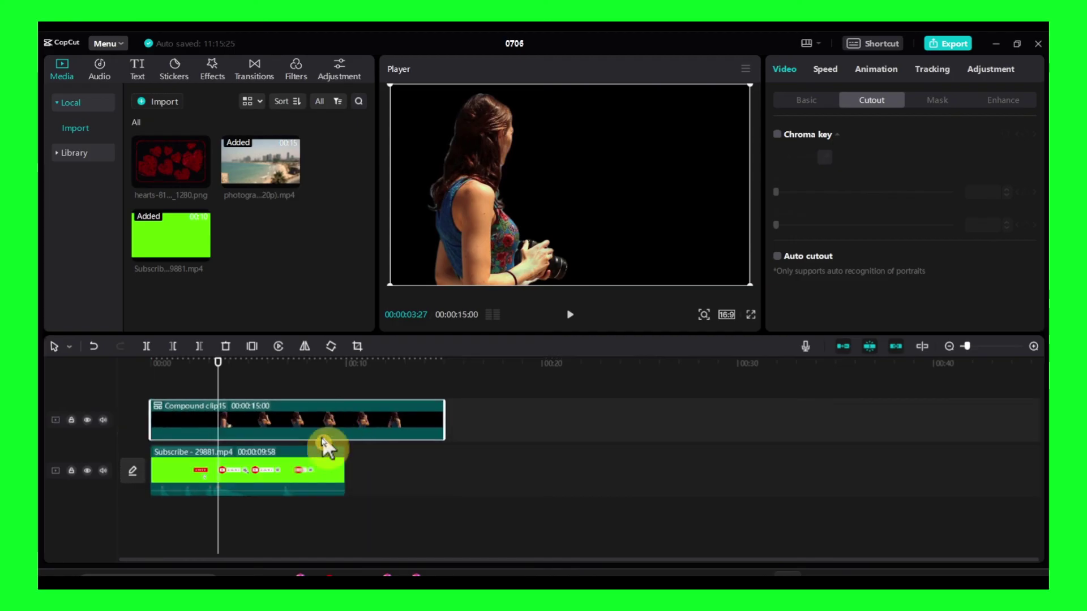
mouse_move(453, 249)
mouse_down()
mouse_move(483, 250)
mouse_move(444, 260)
mouse_up()
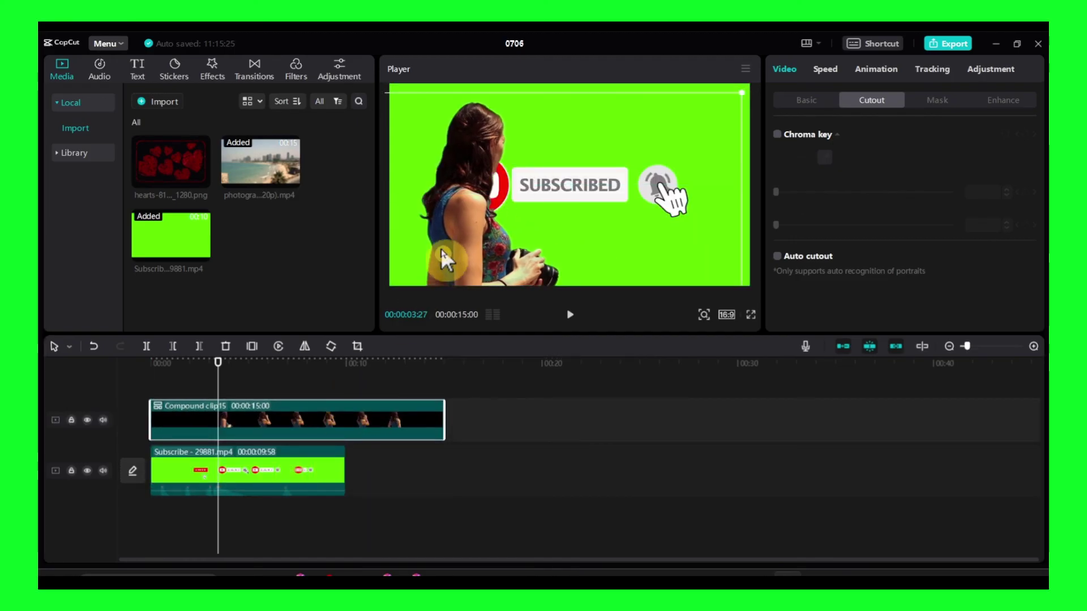
Select the Subscribe clip and preview the outlined person over it at 00:00:02:23
click(285, 447)
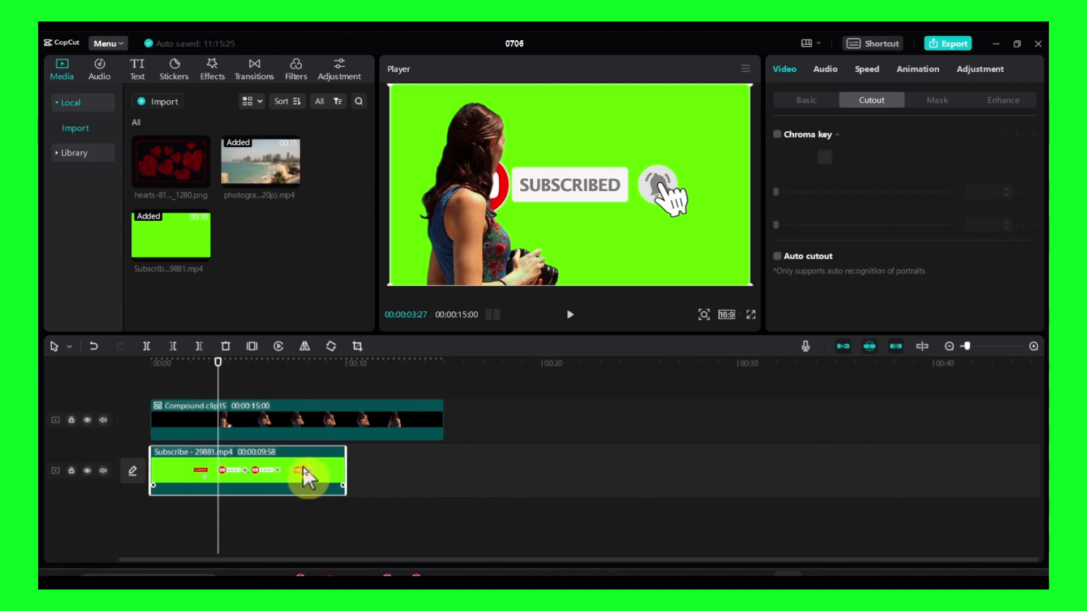
click(271, 366)
drag(272, 365, 197, 366)
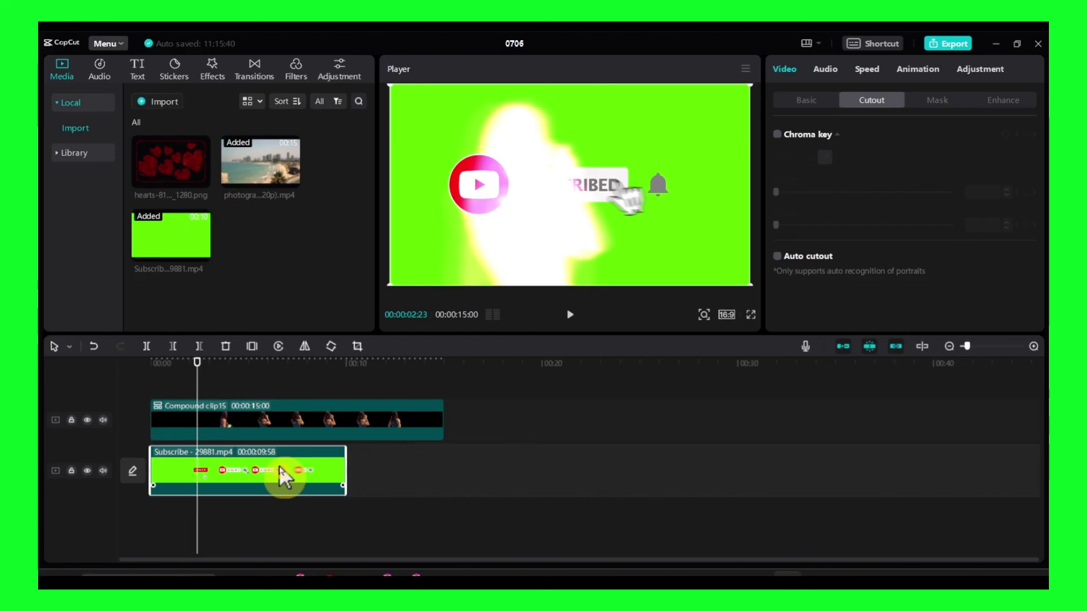
mouse_move(328, 575)
click(367, 508)
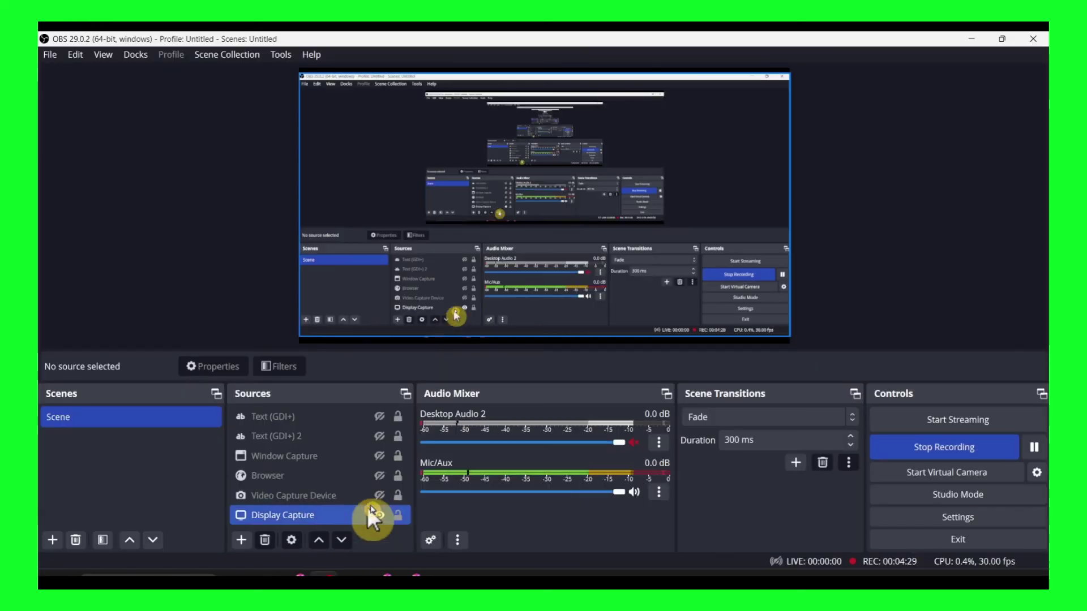